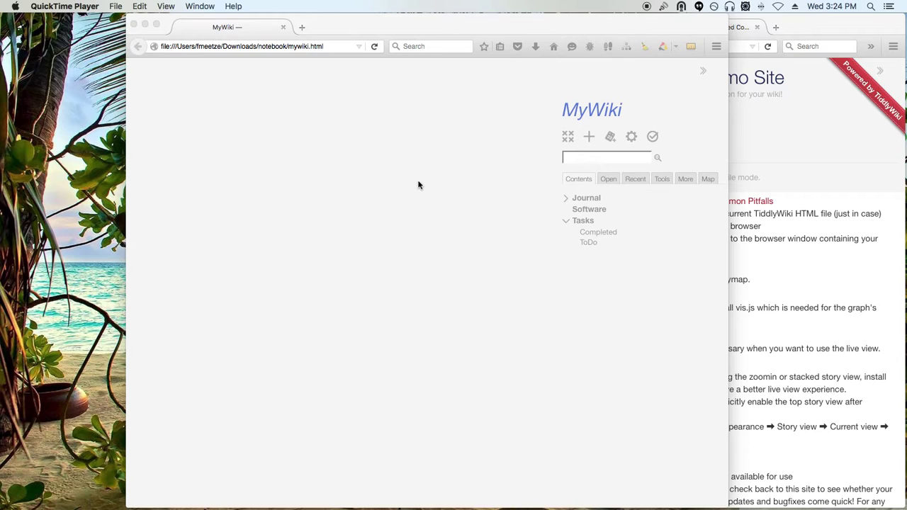
Close the TiddlyMap demo site window, leaving the page without saving, and keep the MyWiki window open.
left_click(761, 145)
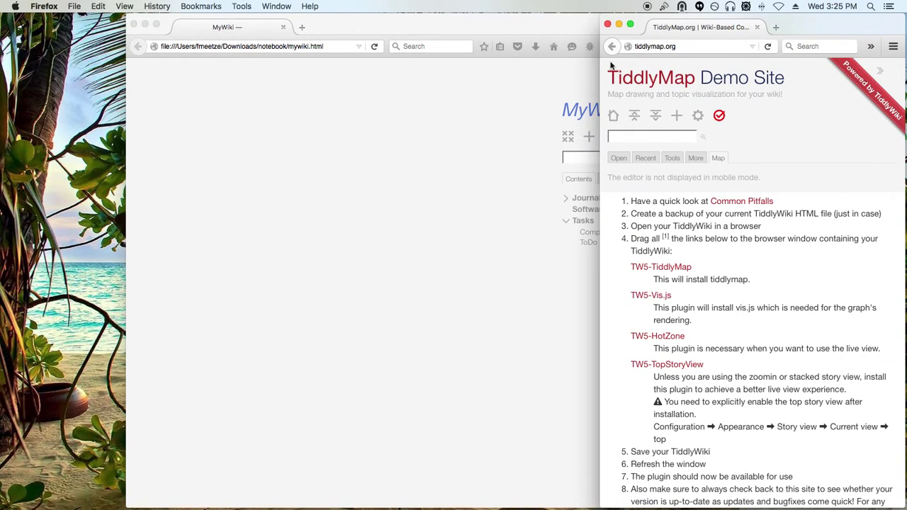
left_click(607, 24)
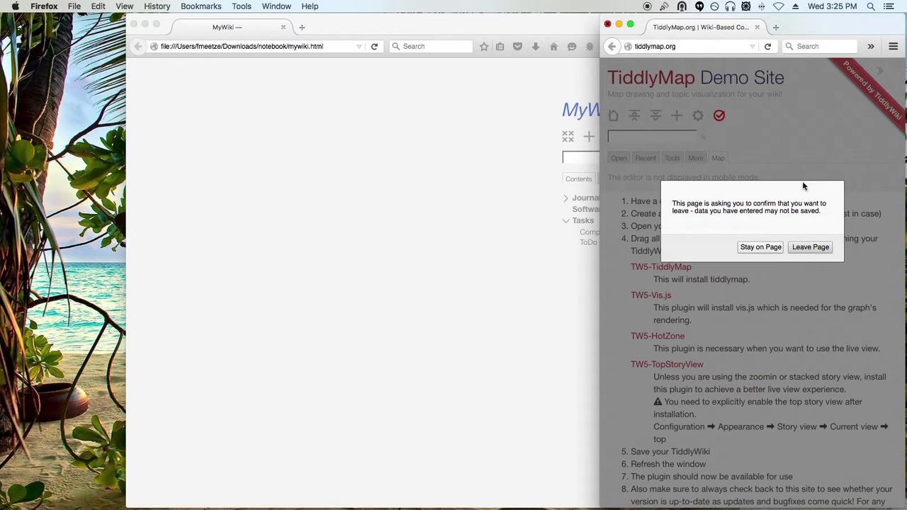
left_click(809, 247)
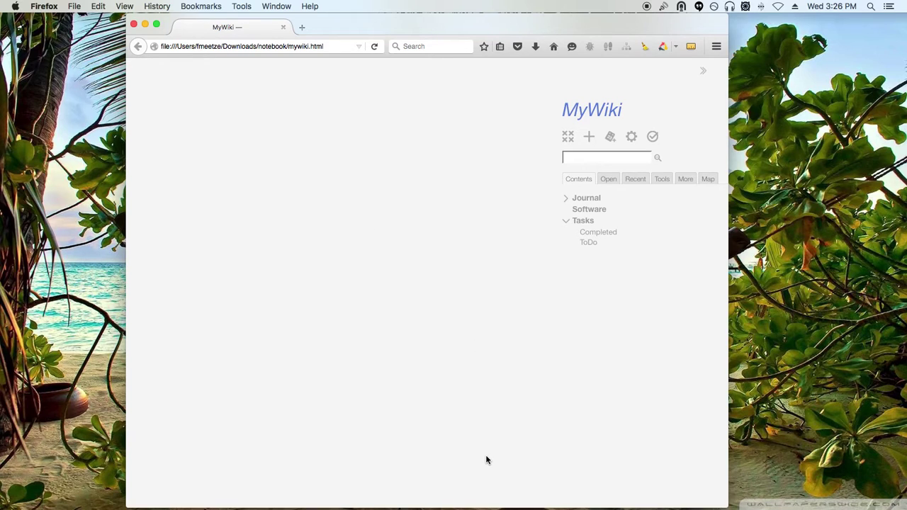
Open a Terminal window and place it over the empty area of the MyWiki window.
mouse_move(496, 495)
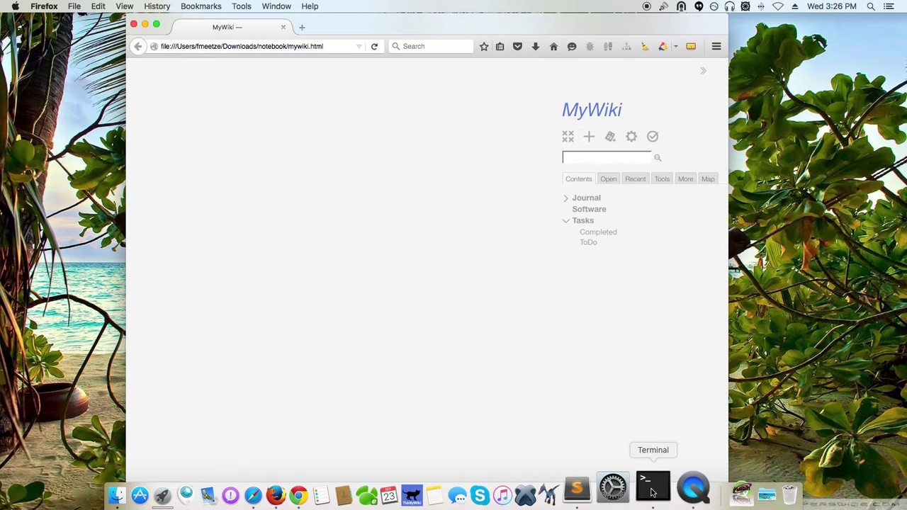
left_click(653, 489)
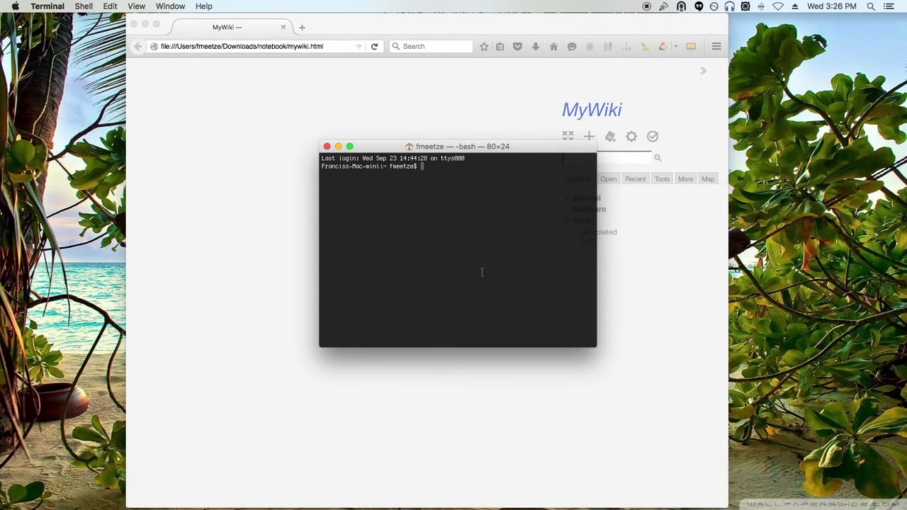
left_click_drag(538, 147, 283, 206)
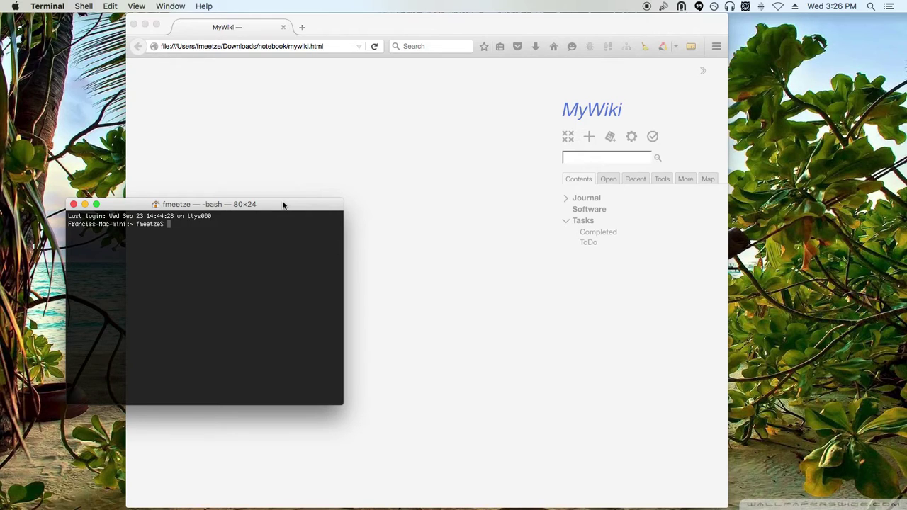
left_click_drag(282, 204, 449, 110)
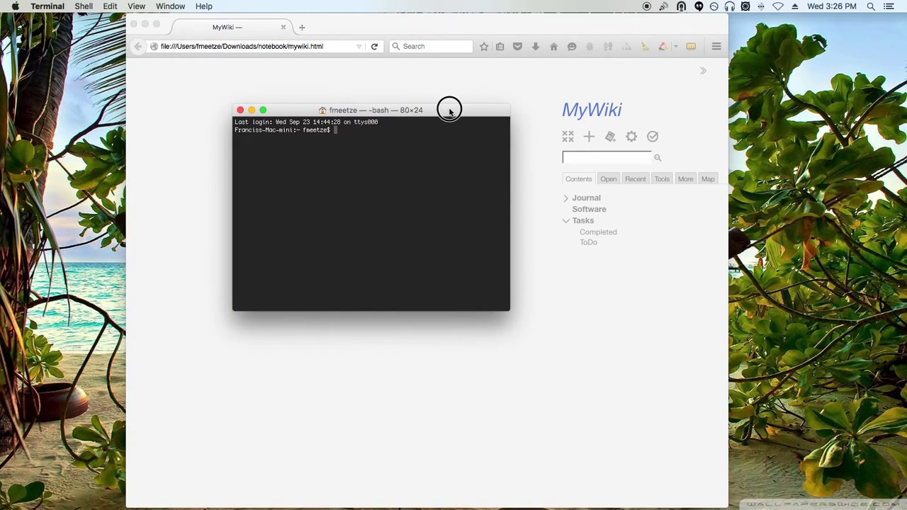
Open Downloads in Finder, examine the notebook folder containing mywiki.html and the home folder, and close the Finder window.
left_click(731, 494)
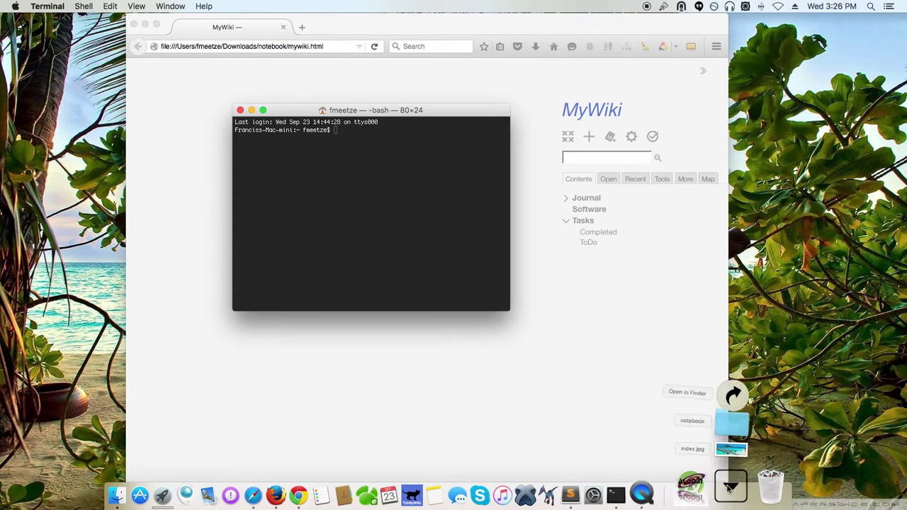
left_click(744, 364)
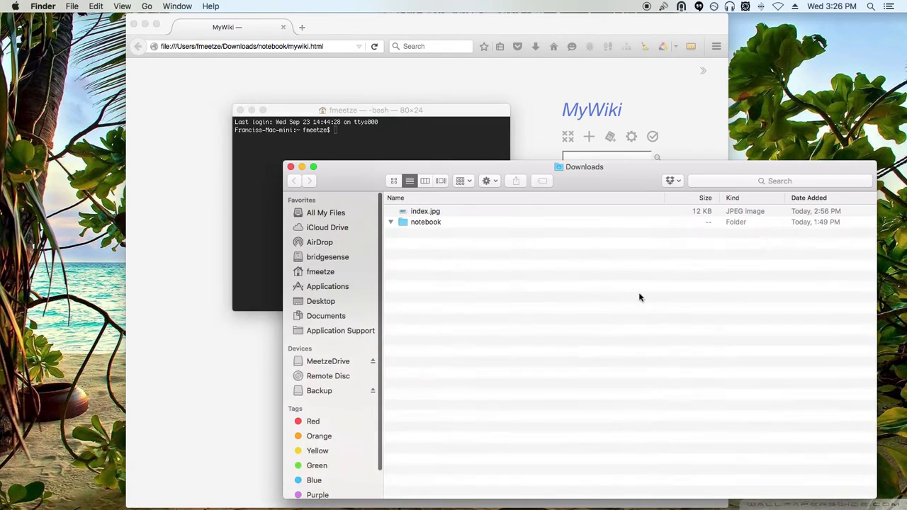
left_click(396, 224)
left_click(390, 222)
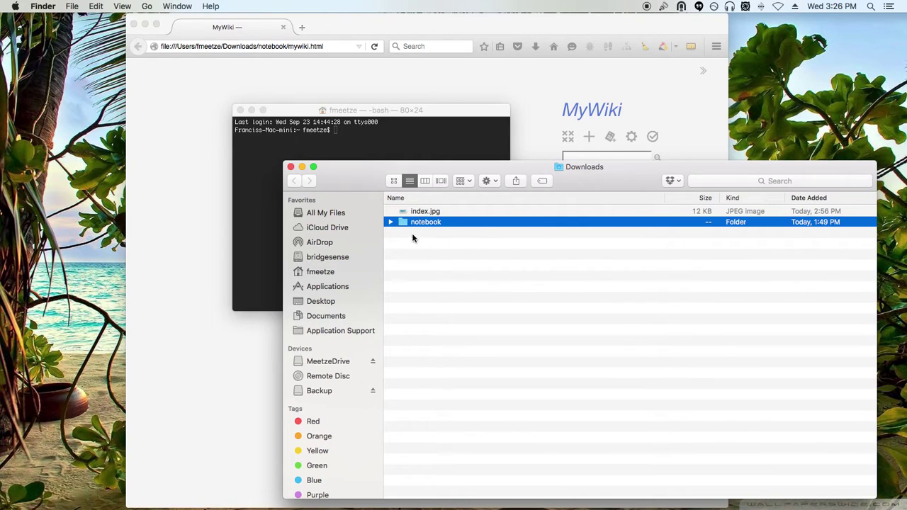
left_click(390, 222)
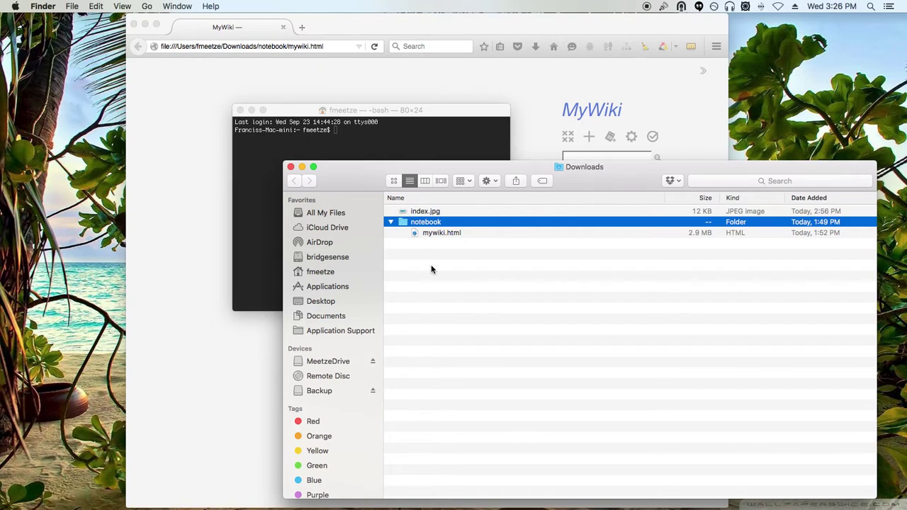
left_click(430, 235)
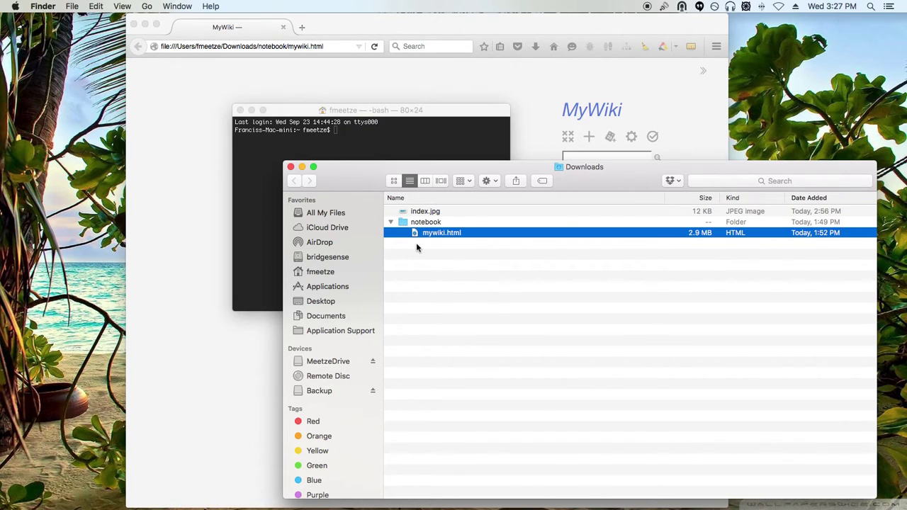
left_click(327, 275)
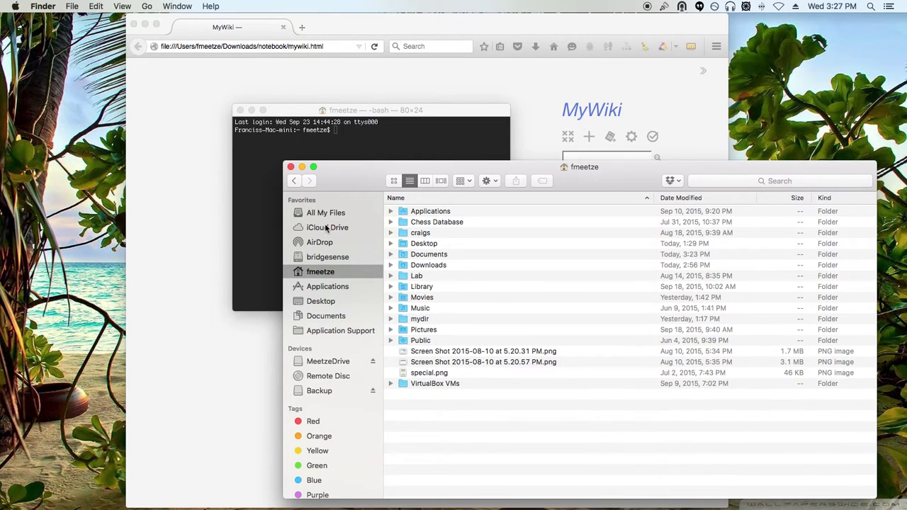
left_click(290, 167)
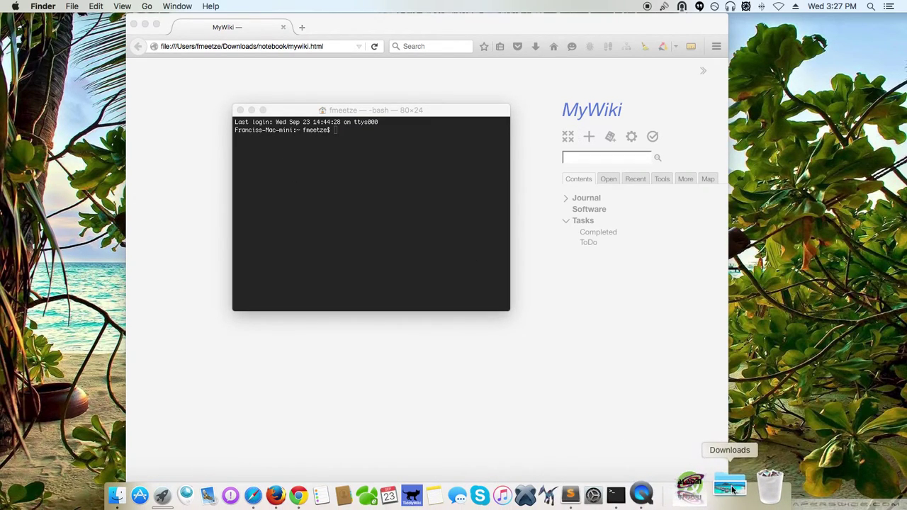
Open the Downloads folder in Finder and create a new folder there named "dropbox".
left_click(762, 491)
left_click(742, 373)
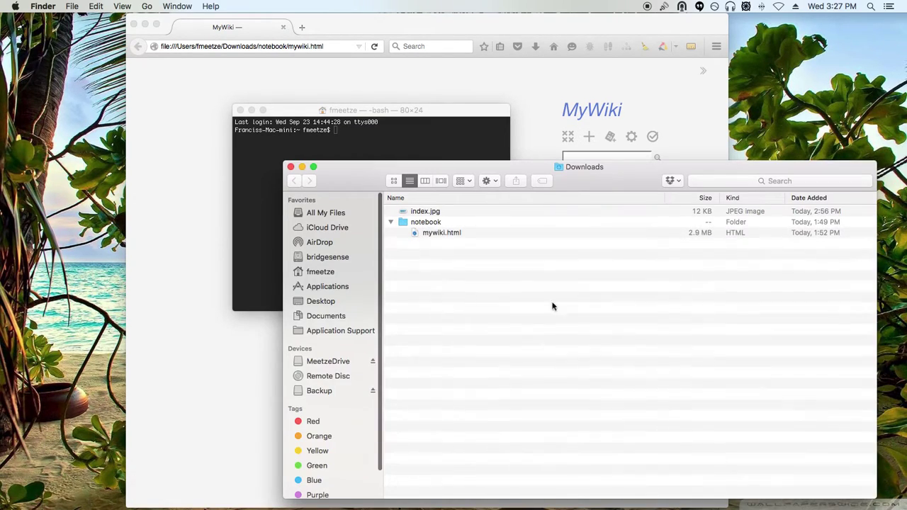
right_click(430, 275)
left_click(462, 282)
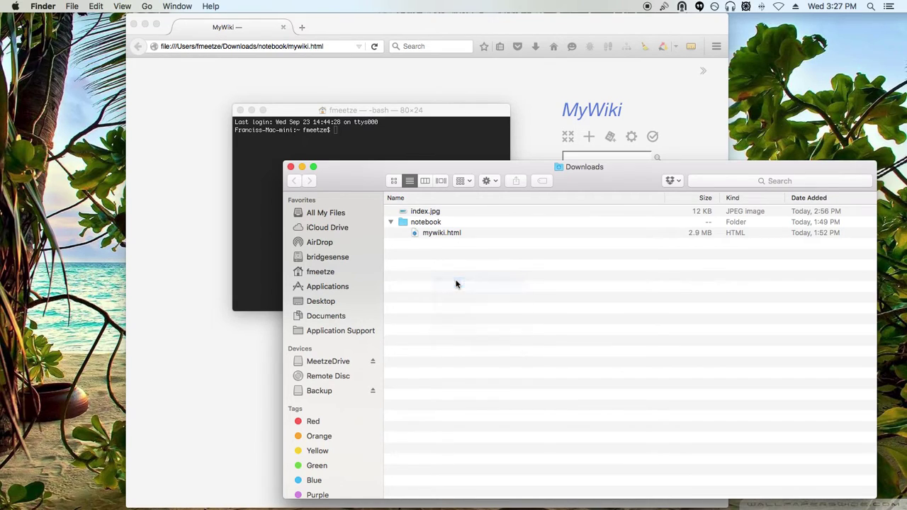
type("dropbox")
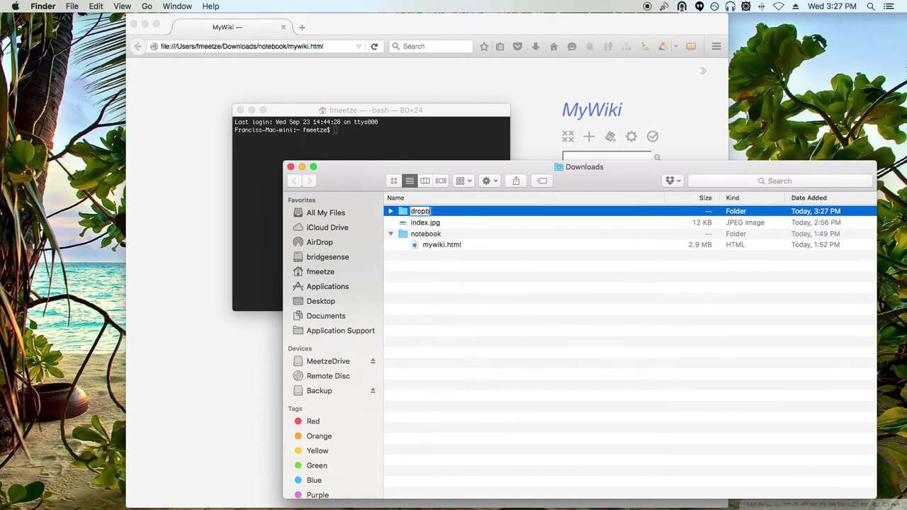
key("Return")
Create a folder named "notebook" inside the dropbox folder.
double_click(415, 214)
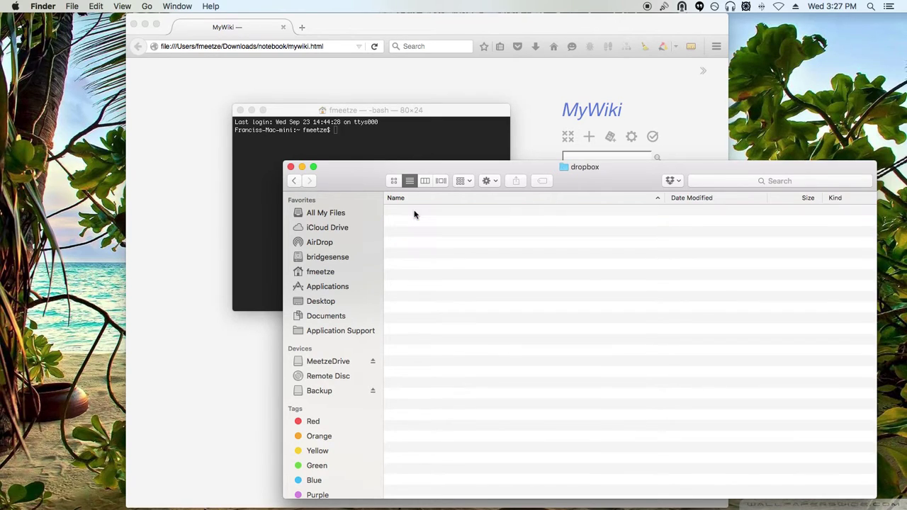
right_click(451, 253)
left_click(471, 259)
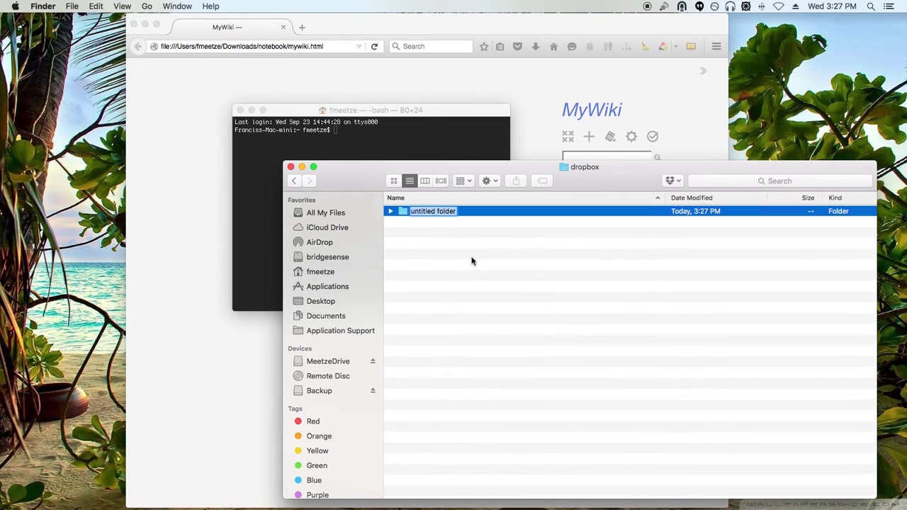
type("notebook")
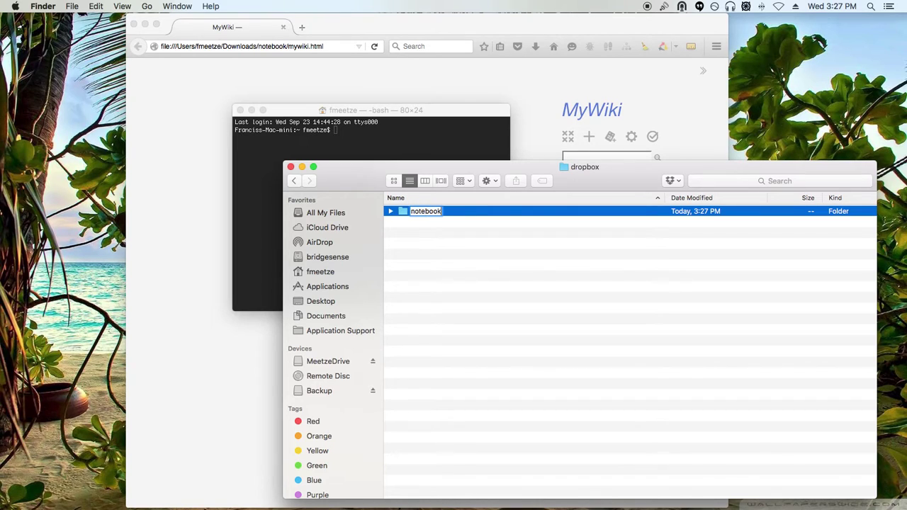
key("Return")
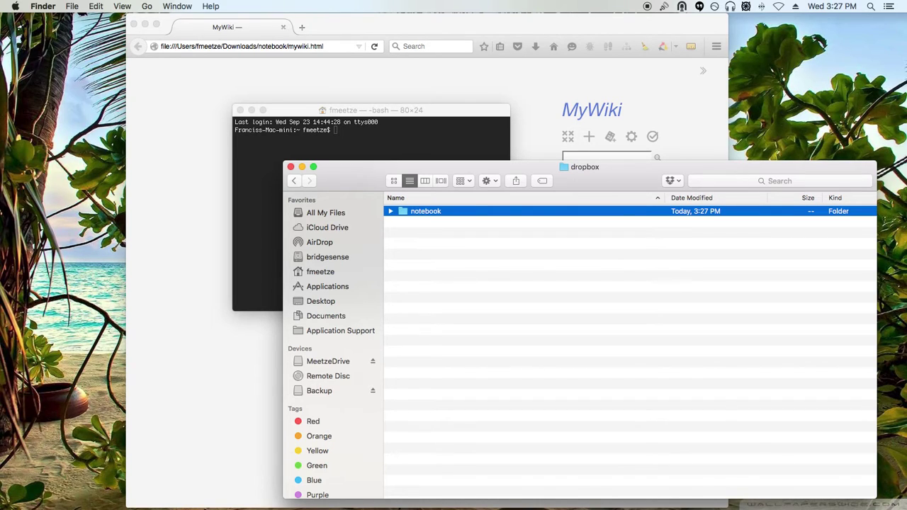
Return to Downloads, check the notebook subfolder inside dropbox, and collapse both the dropbox and original notebook folders.
left_click(295, 180)
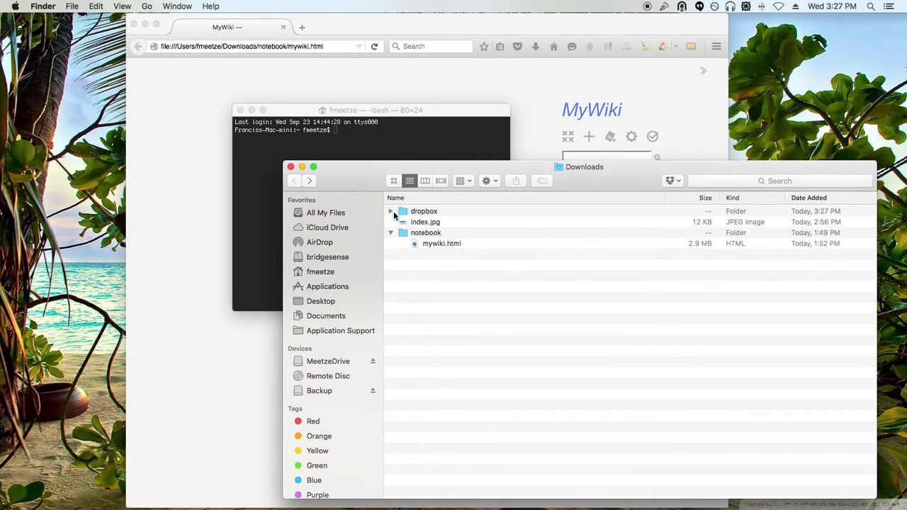
left_click(391, 211)
left_click(416, 224)
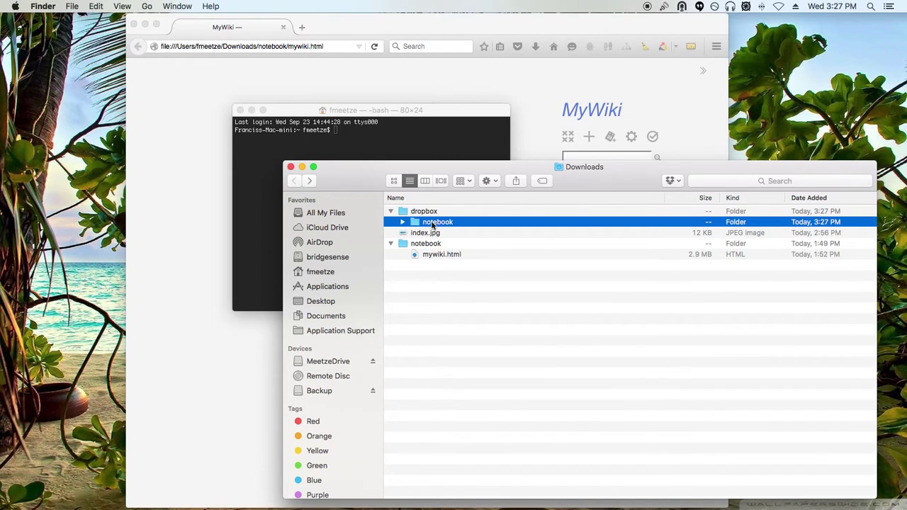
left_click(390, 243)
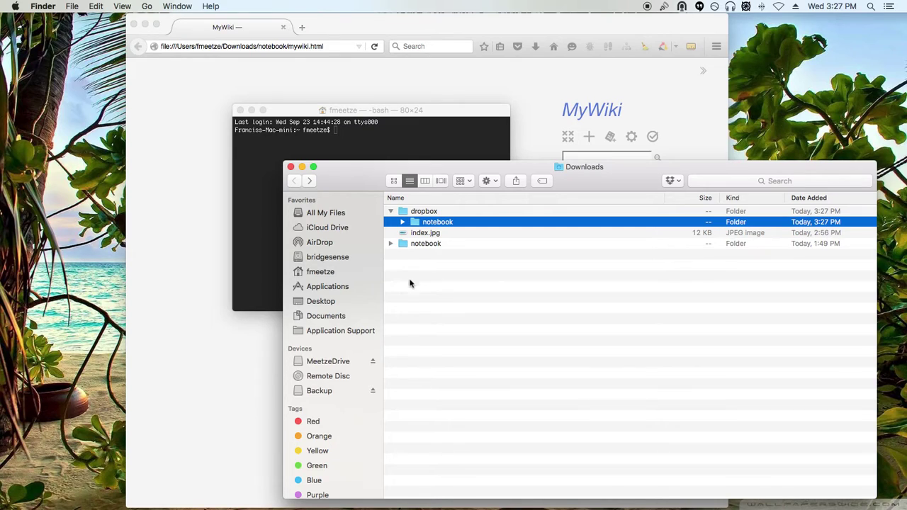
left_click(391, 211)
Create a new folder named "working" in the Downloads folder.
right_click(418, 267)
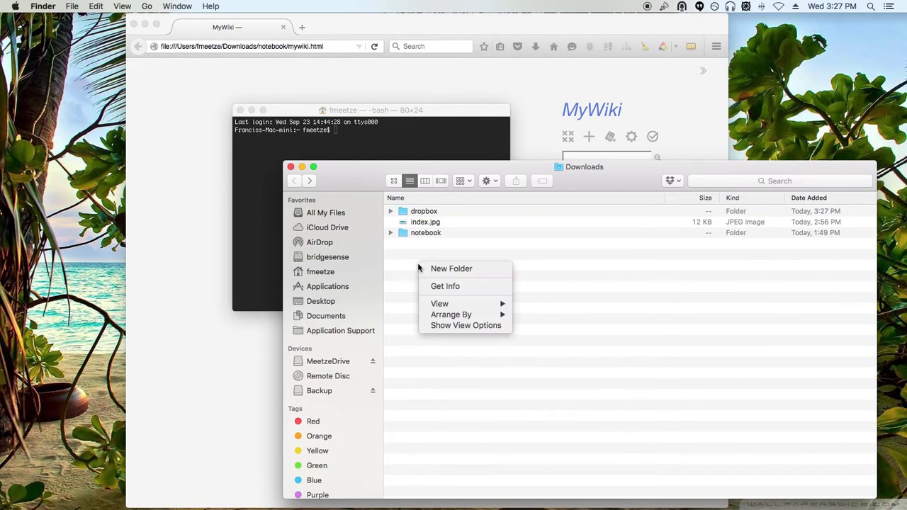
left_click(441, 269)
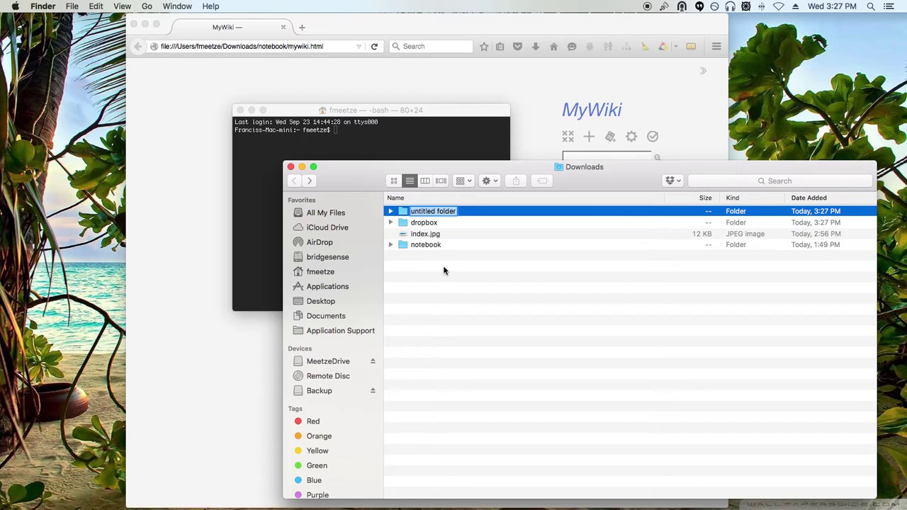
type("working")
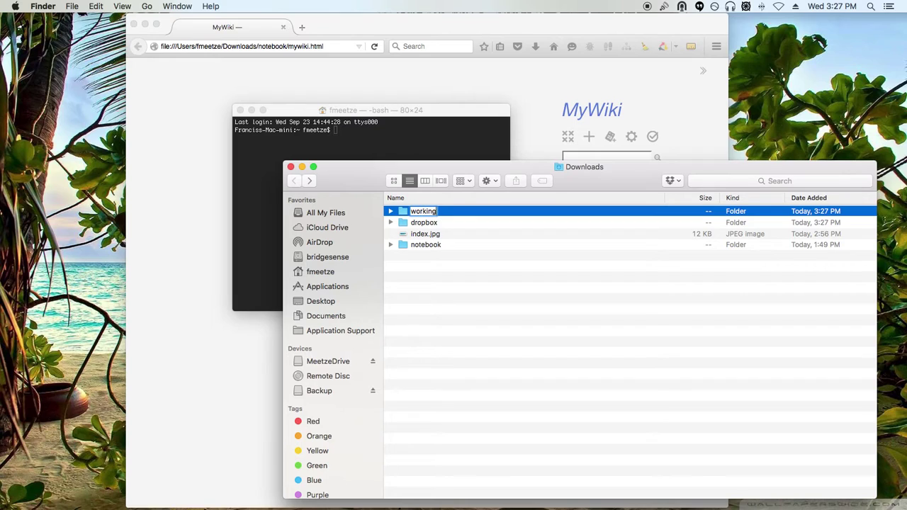
key("Return")
Check the contents of the working and dropbox folders, leaving both collapsed in the Downloads listing.
double_click(423, 212)
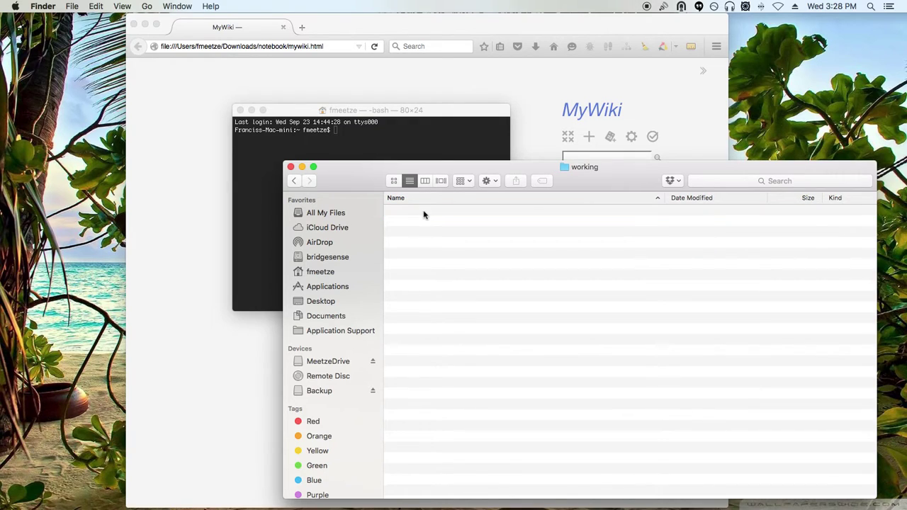
left_click(296, 181)
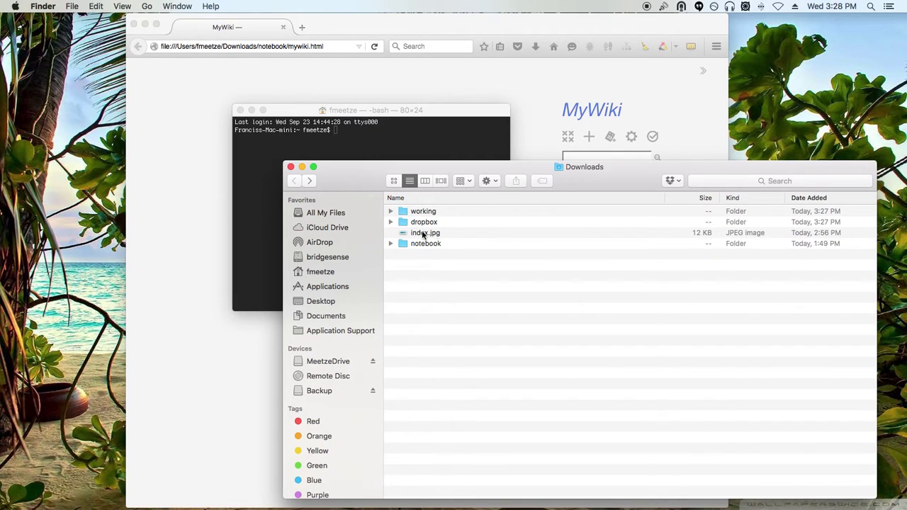
left_click(391, 211)
left_click(349, 146)
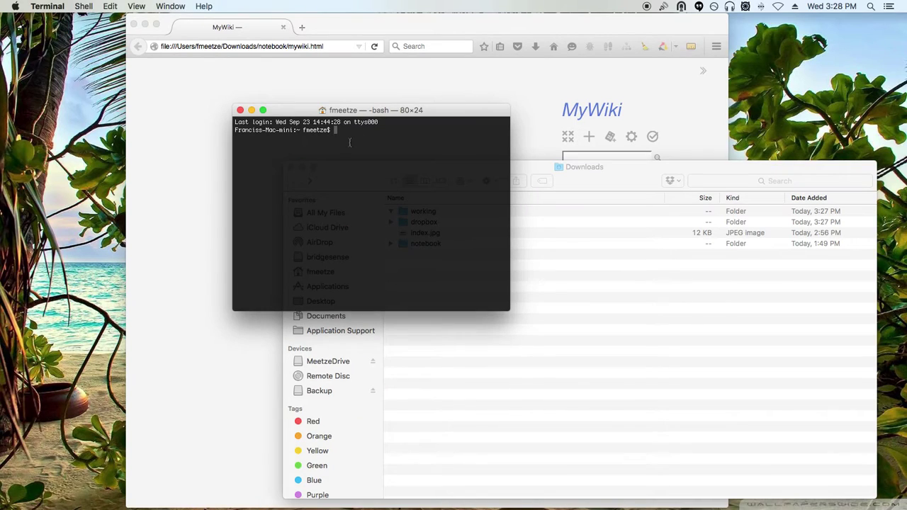
left_click(593, 276)
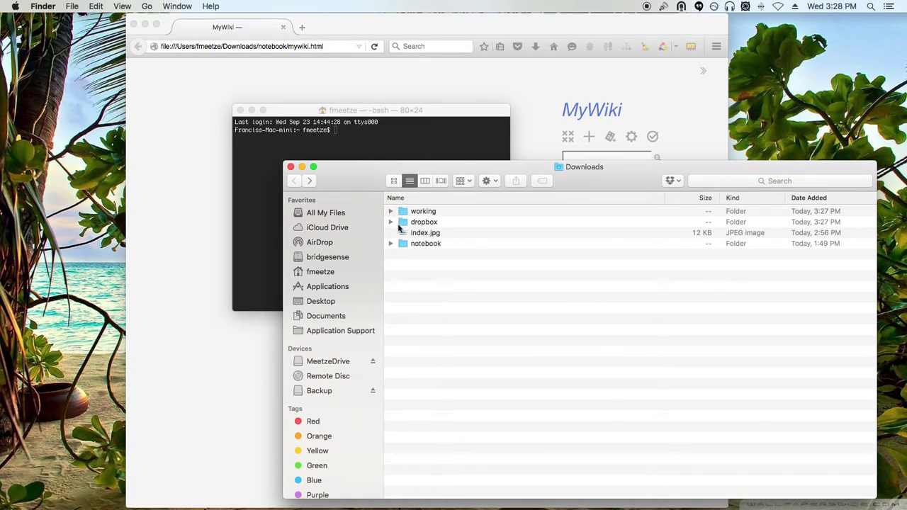
left_click(390, 223)
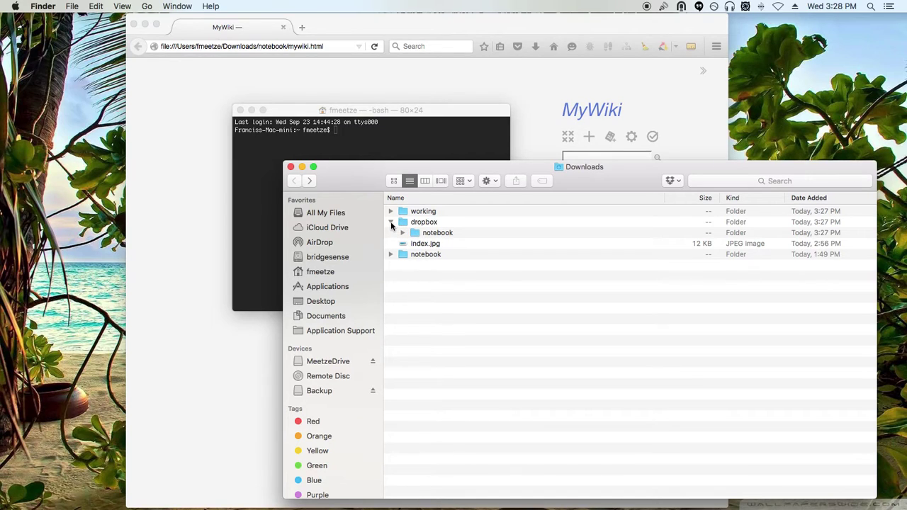
left_click(390, 222)
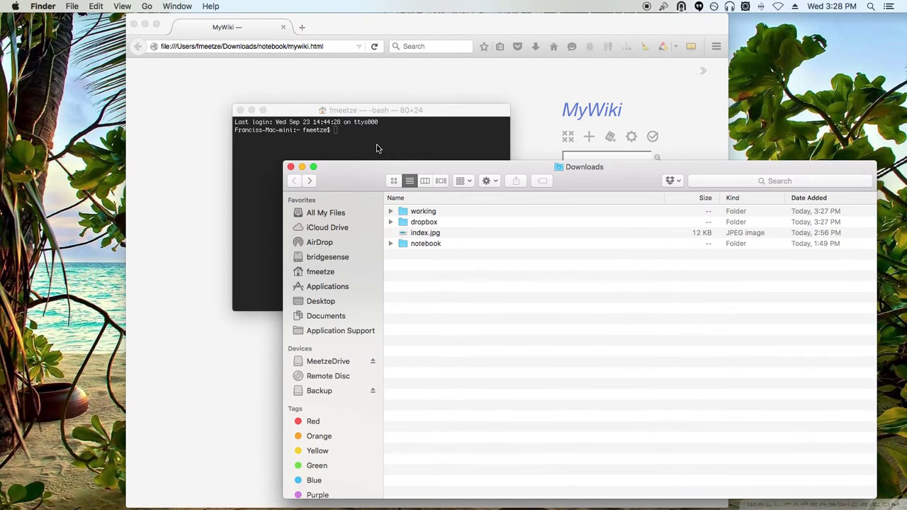
Move the Terminal window aside and close it.
left_click(376, 145)
left_click_drag(441, 111, 285, 109)
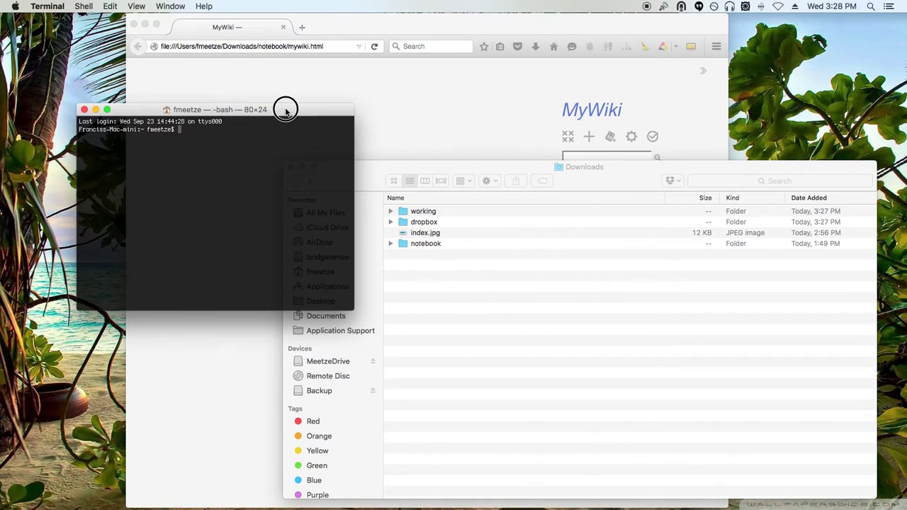
left_click(85, 110)
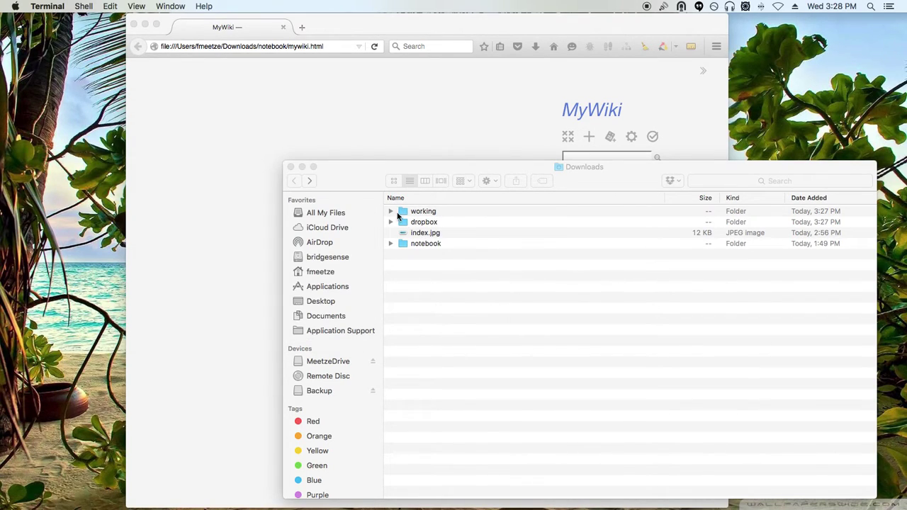
Expand the working and dropbox folders, open a Terminal at dropbox's notebook subfolder and print its path with pwd.
left_click(391, 212)
left_click(390, 222)
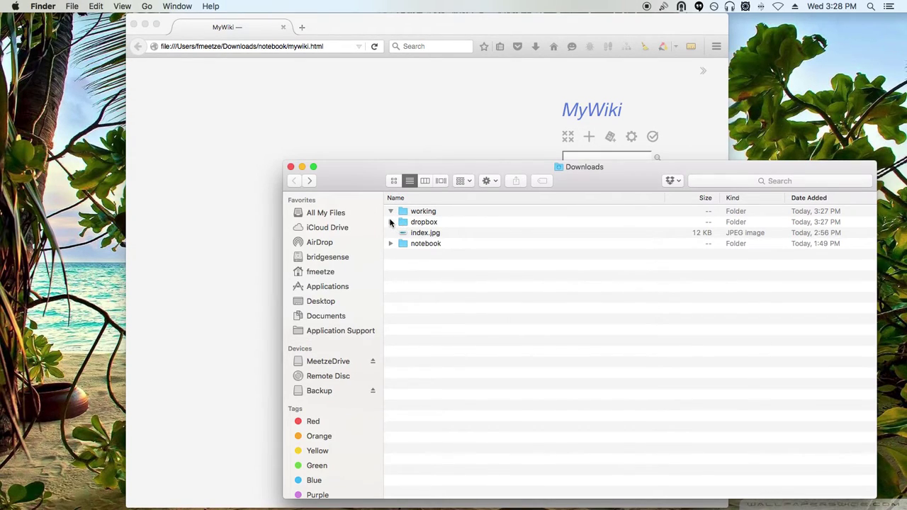
right_click(424, 233)
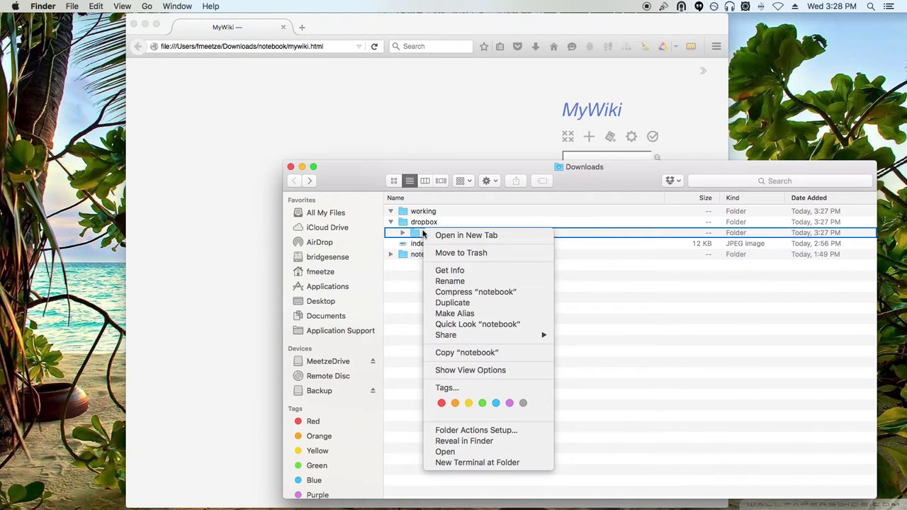
left_click(479, 462)
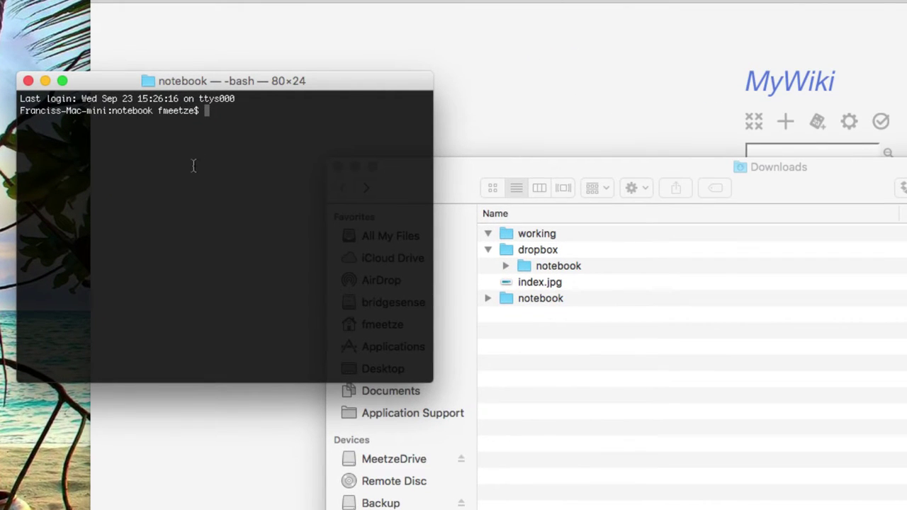
type("pwd")
key("Return")
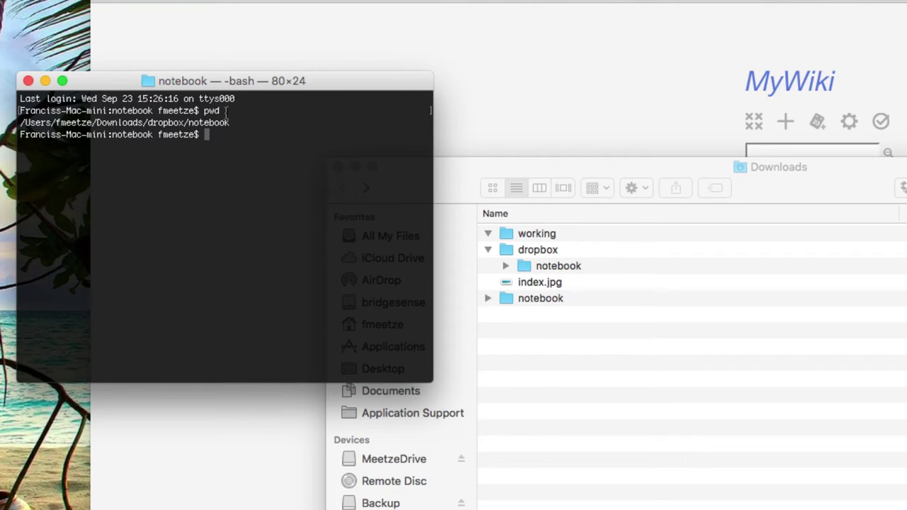
Change the Terminal directory up two levels to Downloads and into the working folder.
mouse_move(234, 121)
left_mouse_down()
mouse_move(23, 121)
mouse_move(212, 119)
mouse_move(239, 132)
left_mouse_up()
left_click(207, 135)
type("cd ..")
key("Return")
type("cd ..")
key("Return")
type("cd n")
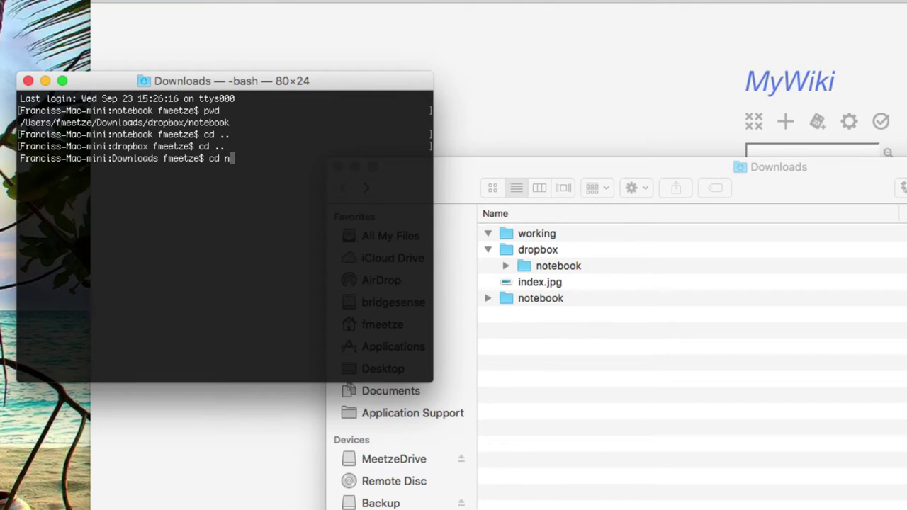
key("BackSpace")
type("working")
key("Return")
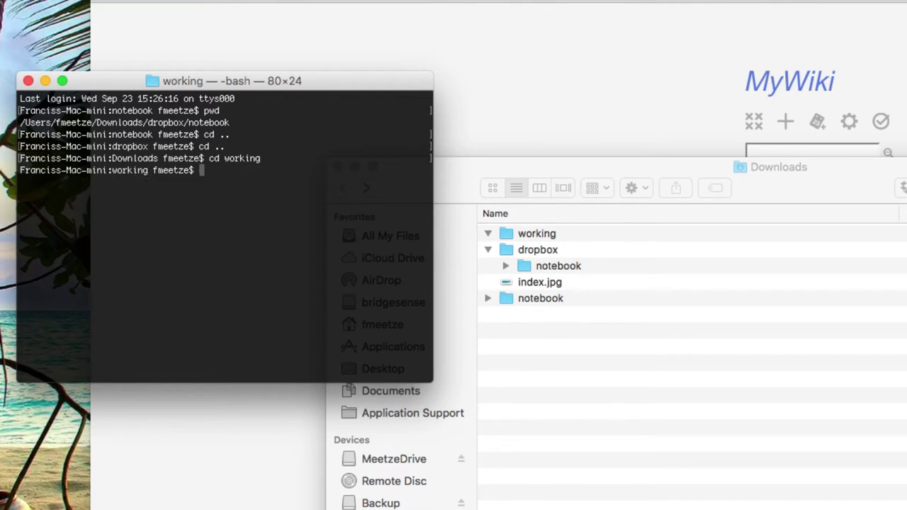
Print the working folder's full path with pwd and highlight it for review.
type("pwd")
key("Return")
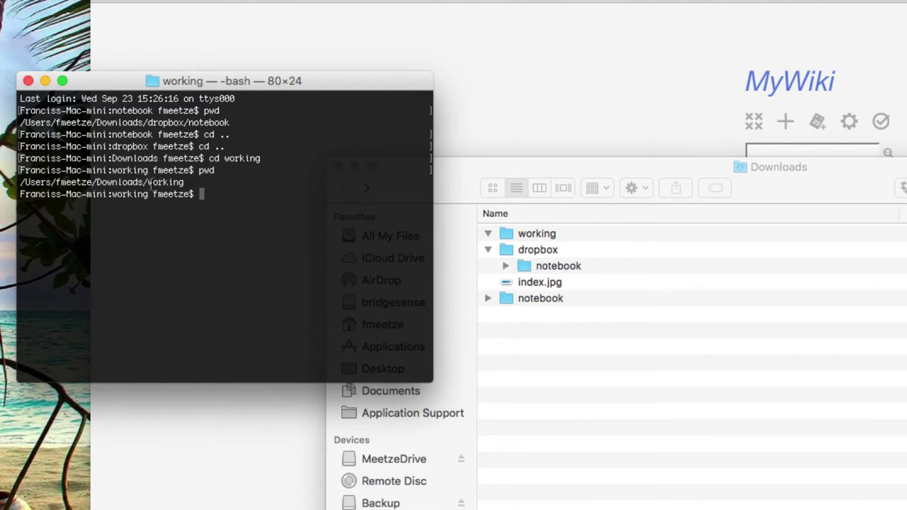
left_click_drag(187, 182, 19, 182)
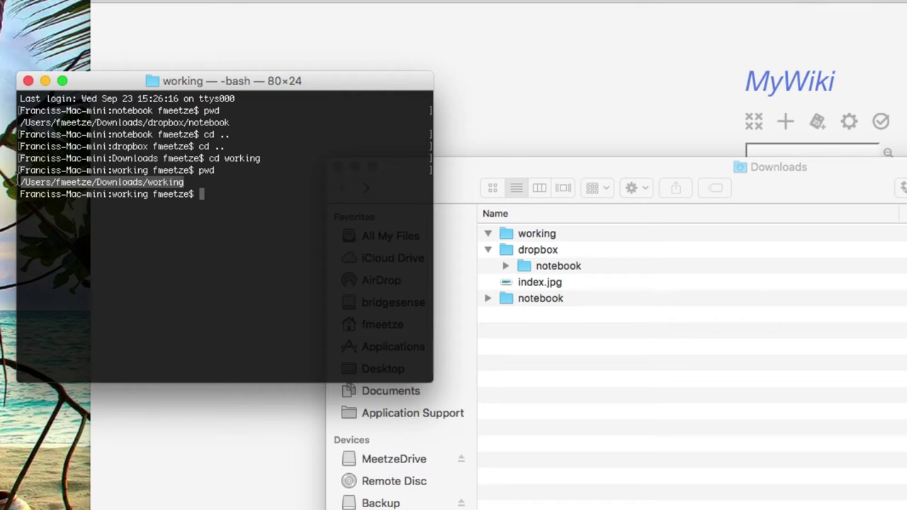
left_click(232, 192)
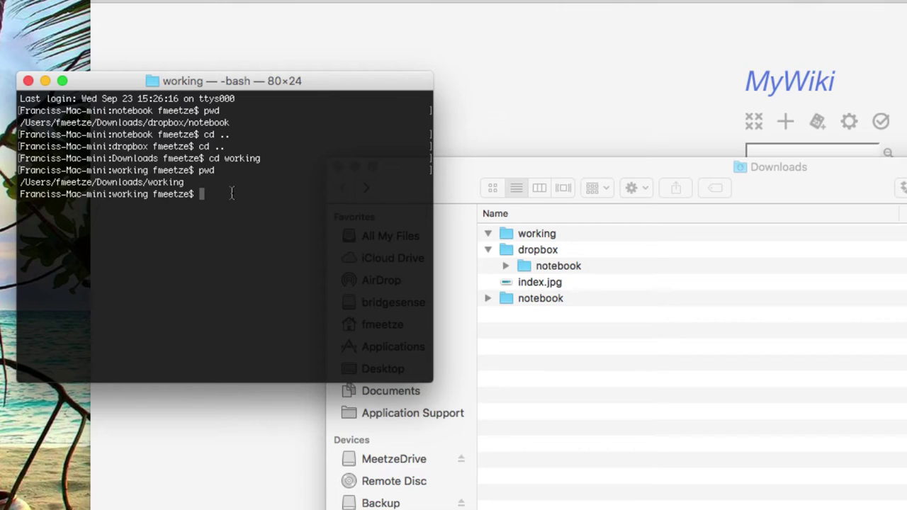
Search Homebrew for the encfs and osxfuse packages.
type("brew")
type("search encfs")
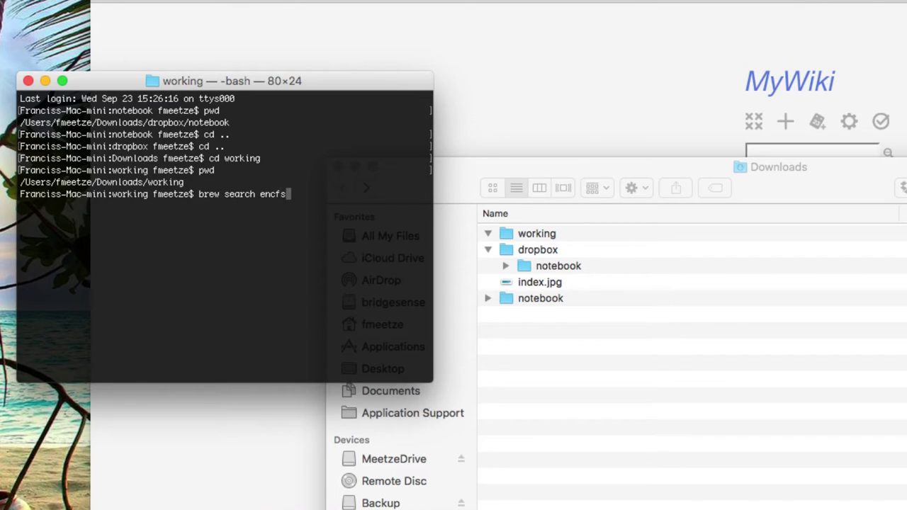
key("Return")
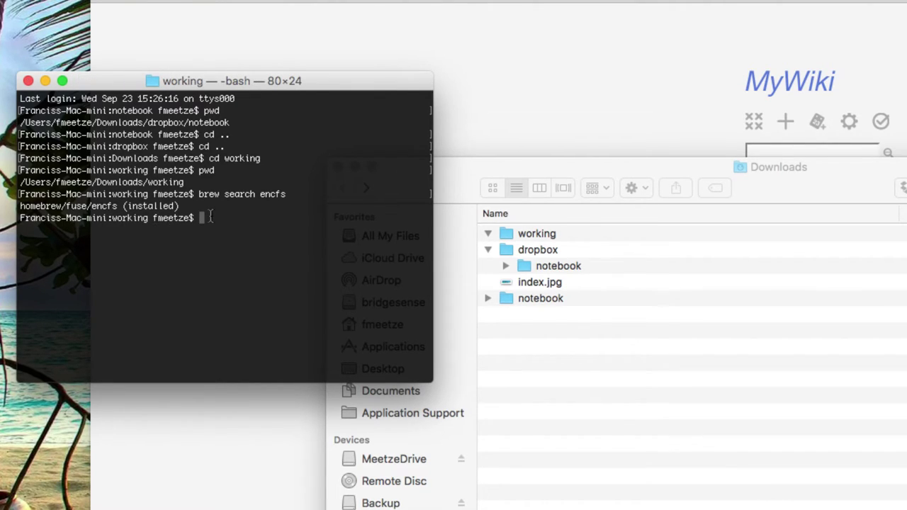
type("brew")
type("search osx")
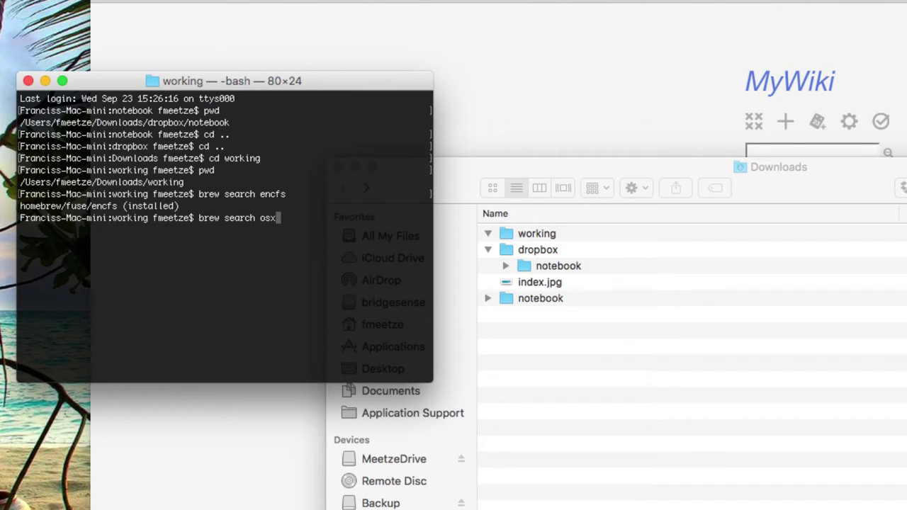
type("fuse")
key("Return")
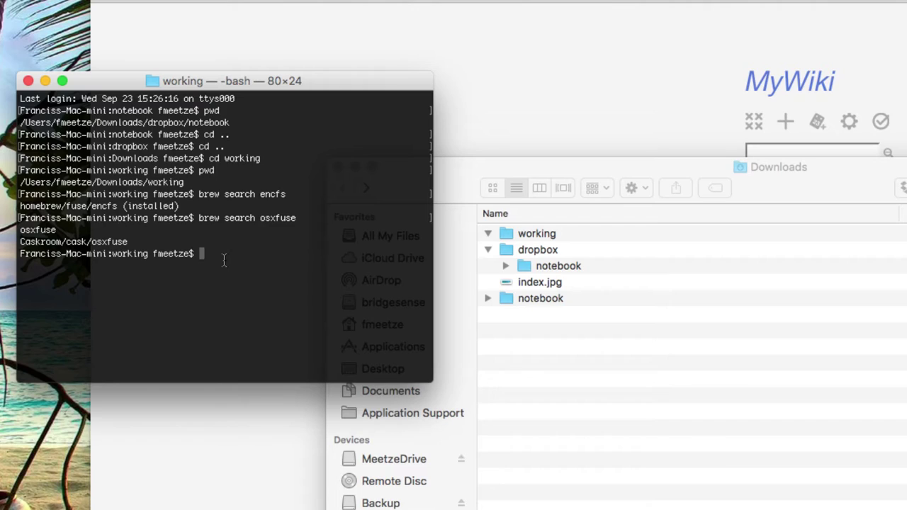
Run encfs with the copied full paths of Downloads/dropbox/notebook as encrypted source and Downloads/working as mount point.
type("encfs")
left_click_drag(231, 122, 6, 118)
key("super+c")
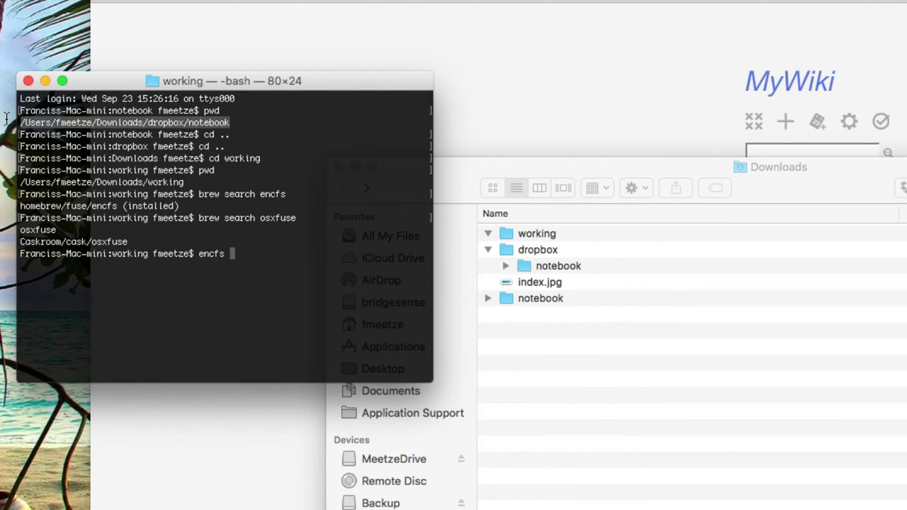
left_click(243, 253)
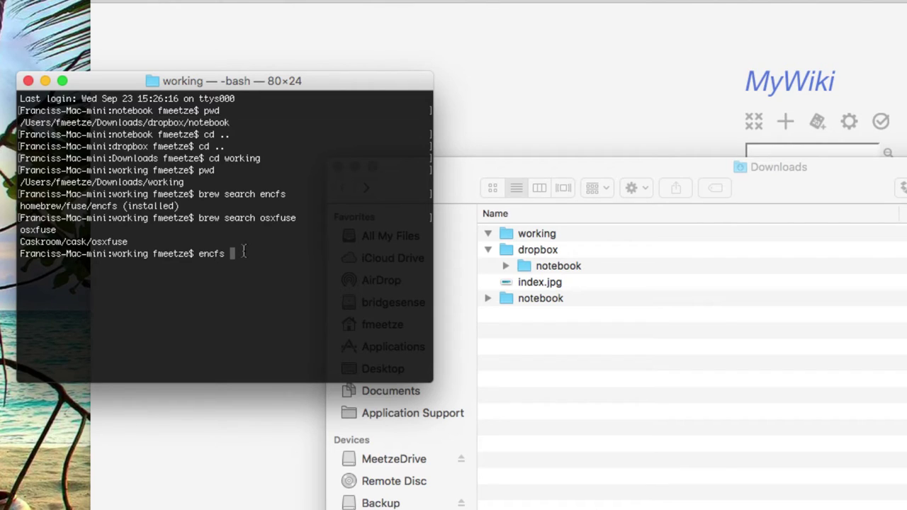
key("super+v")
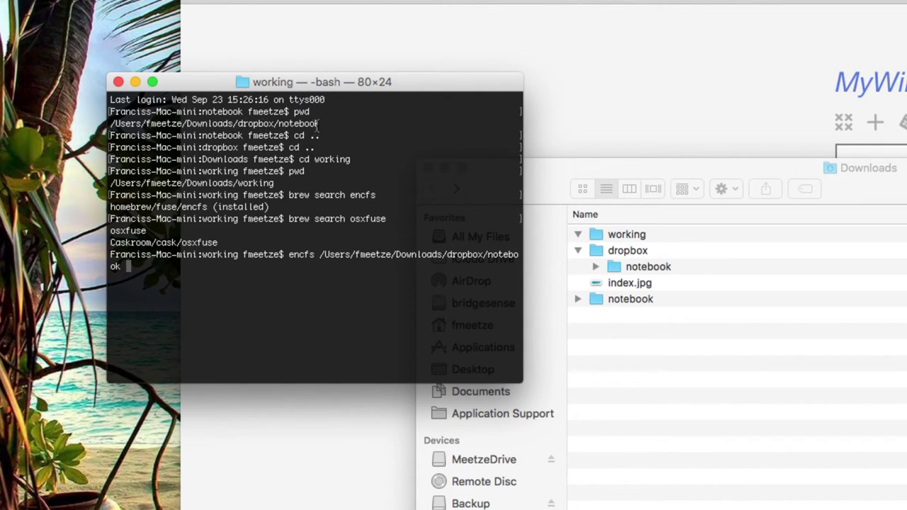
left_click_drag(274, 183, 110, 183)
key("super+c")
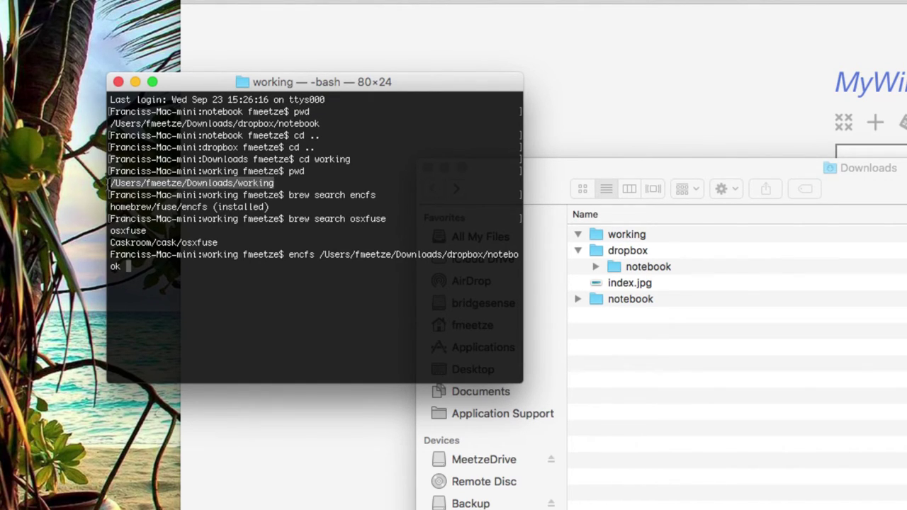
left_click(164, 265)
key("super+v")
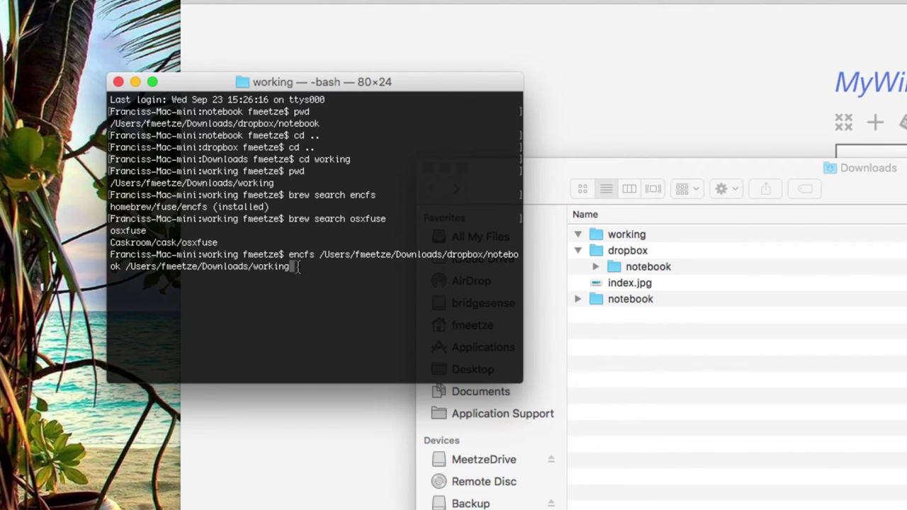
key("Return")
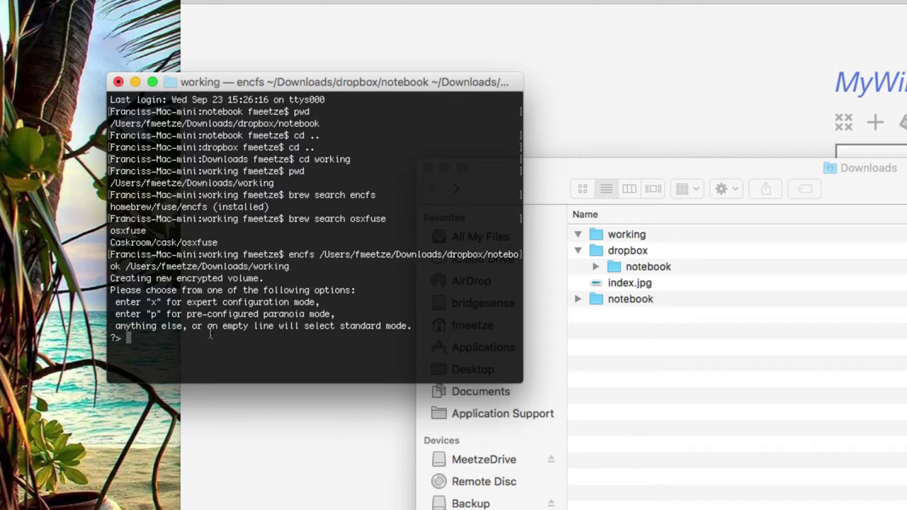
Choose pre-configured paranoia mode (p) for the encrypted volume, then enter and verify the new EncFS password.
type("p")
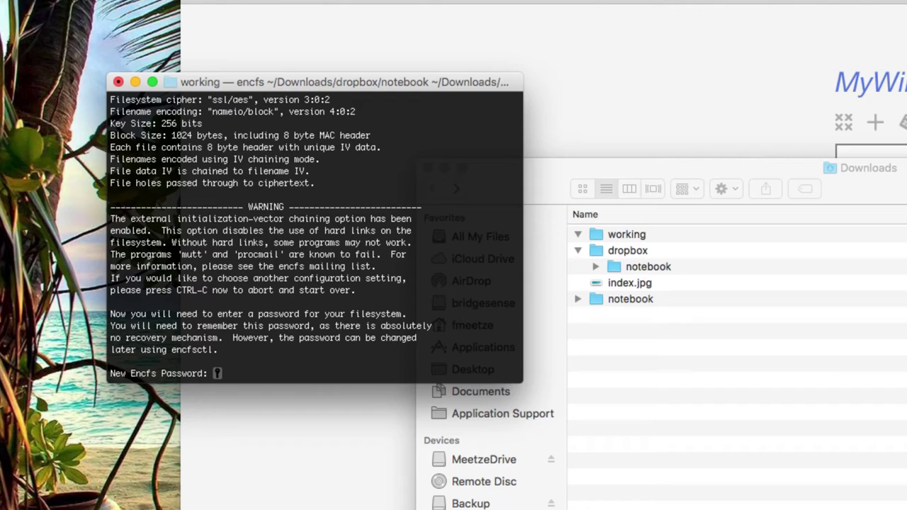
key("Return")
key("Return")
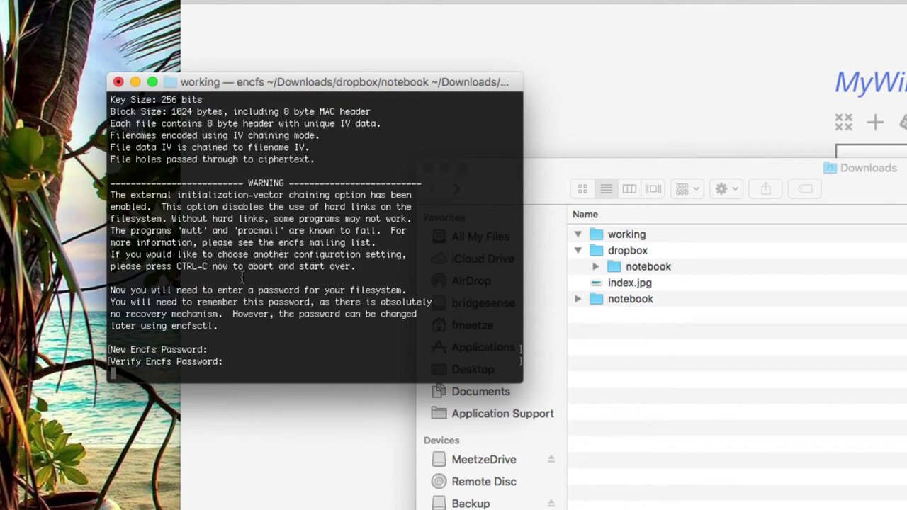
Bring the Downloads window forward and check the contents of the mounted encfs volume and dropbox's notebook subfolder.
left_click(647, 351)
left_click_drag(508, 177, 308, 71)
left_click(376, 190)
left_click(377, 190)
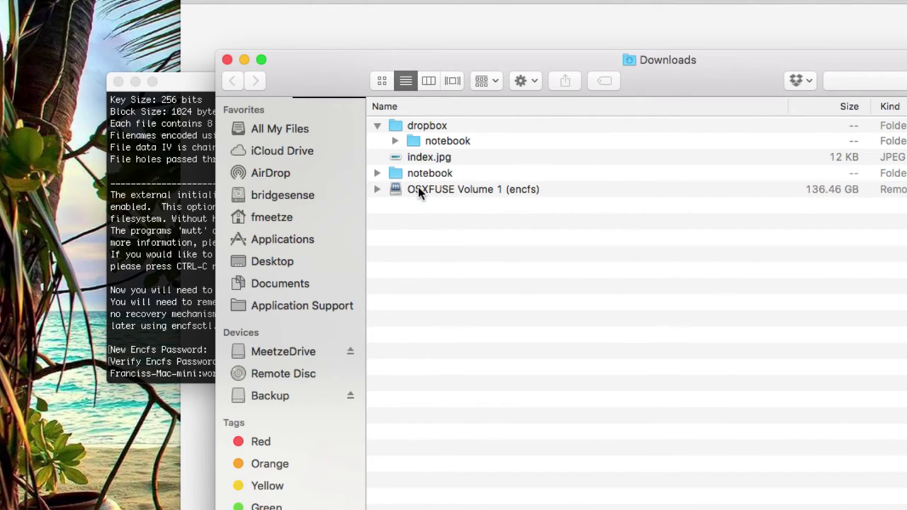
left_click(377, 189)
left_click(394, 142)
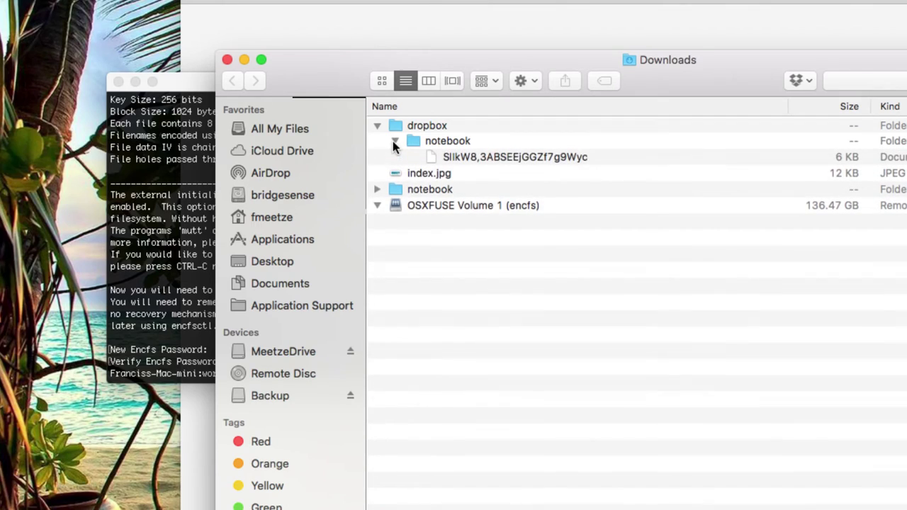
left_click(432, 141)
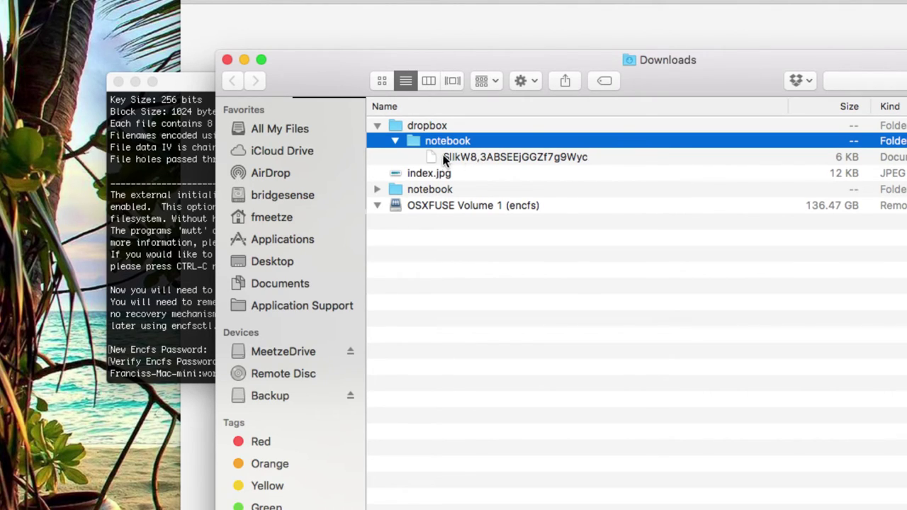
Copy mywiki.html from the original notebook folder into OSXFUSE Volume 1 (encfs), then return to Downloads.
left_click(377, 189)
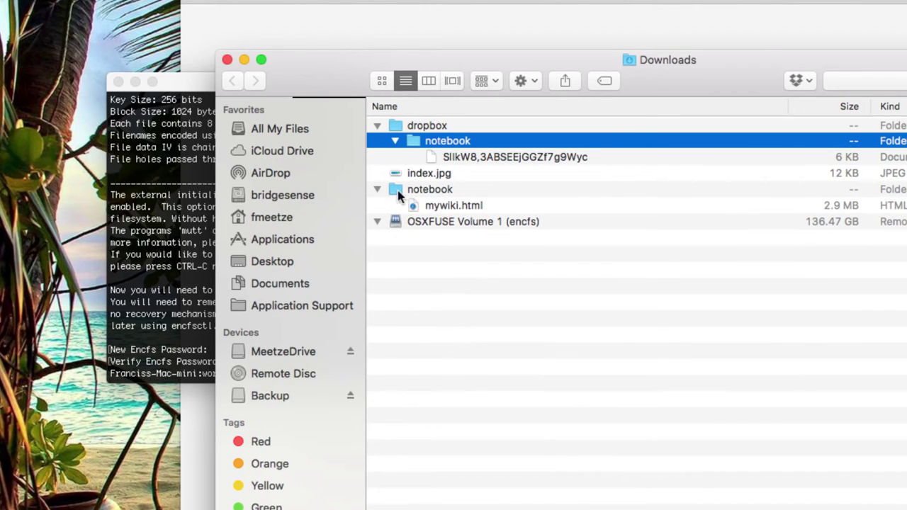
left_click(425, 209)
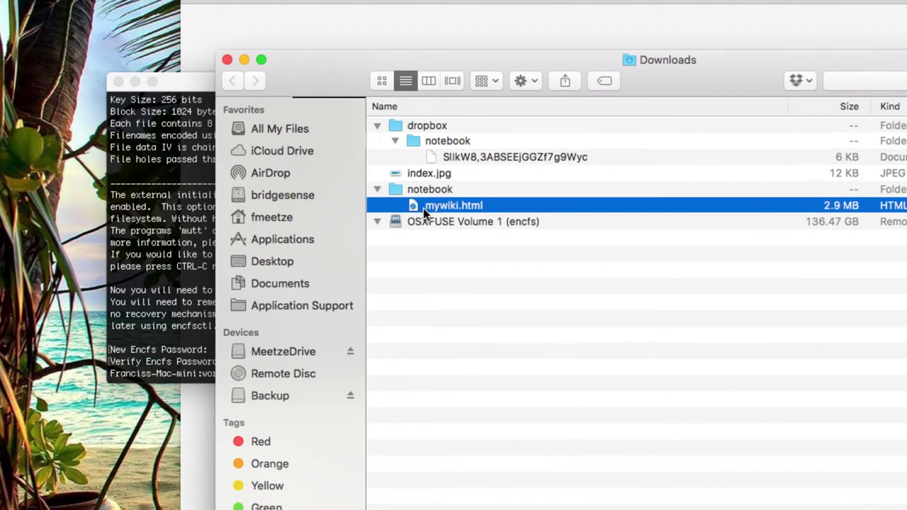
left_click_drag(423, 208, 392, 217)
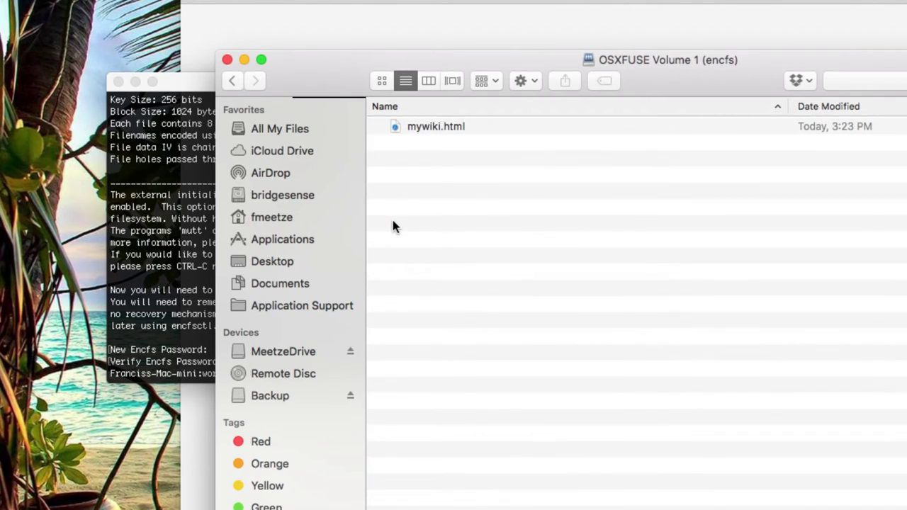
left_click(231, 81)
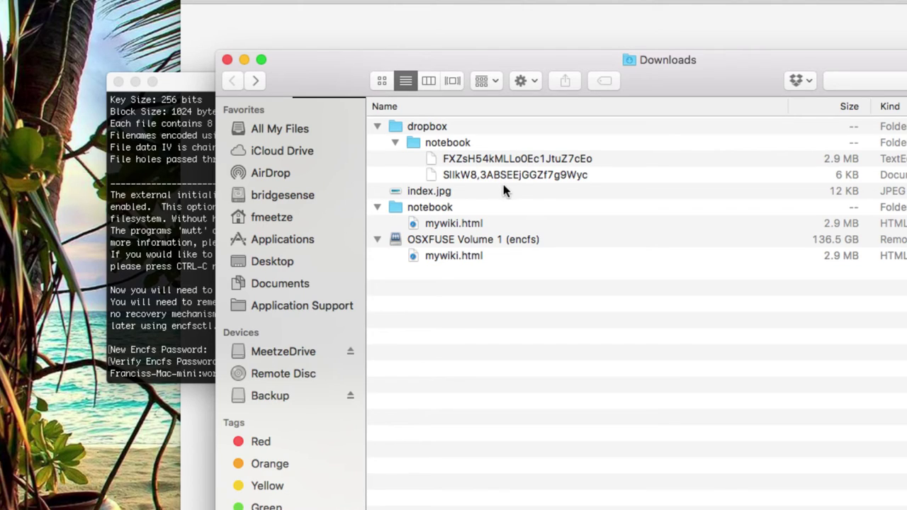
Move the original unencrypted notebook folder in Downloads to the Trash.
left_click(378, 208)
right_click(405, 208)
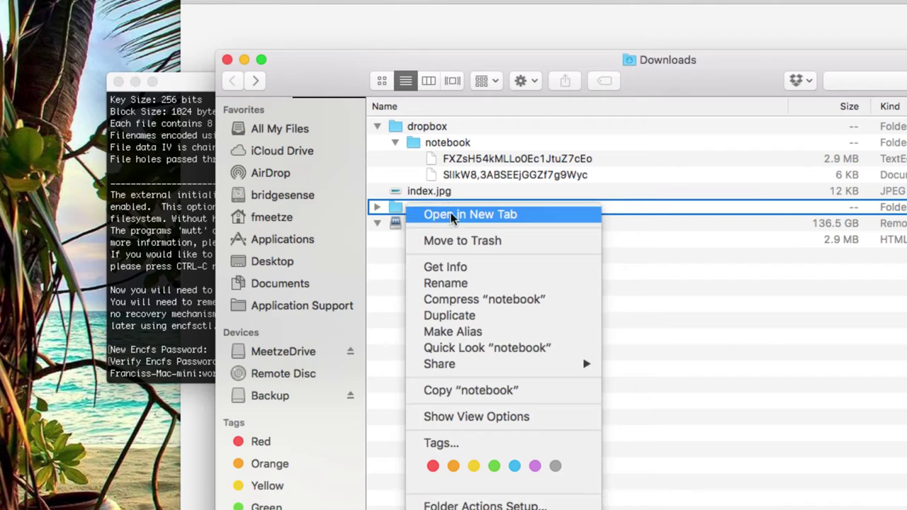
left_click(455, 239)
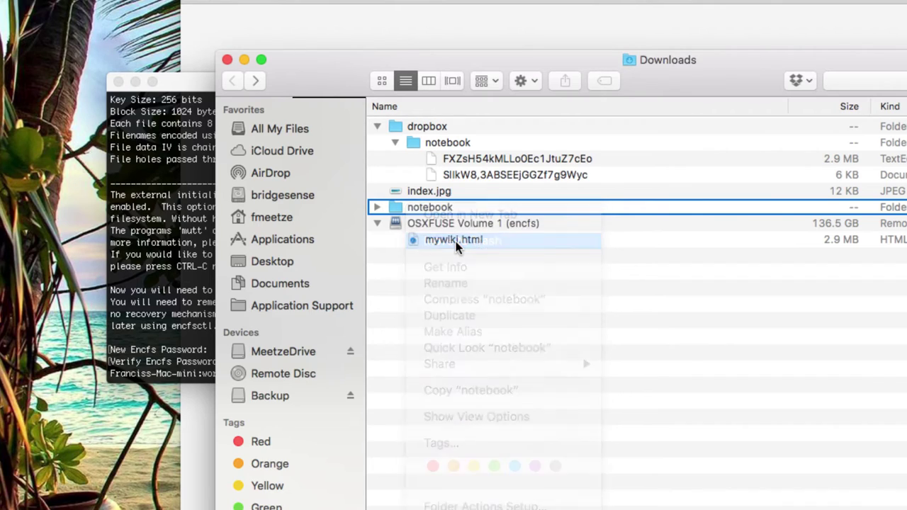
left_click(423, 190)
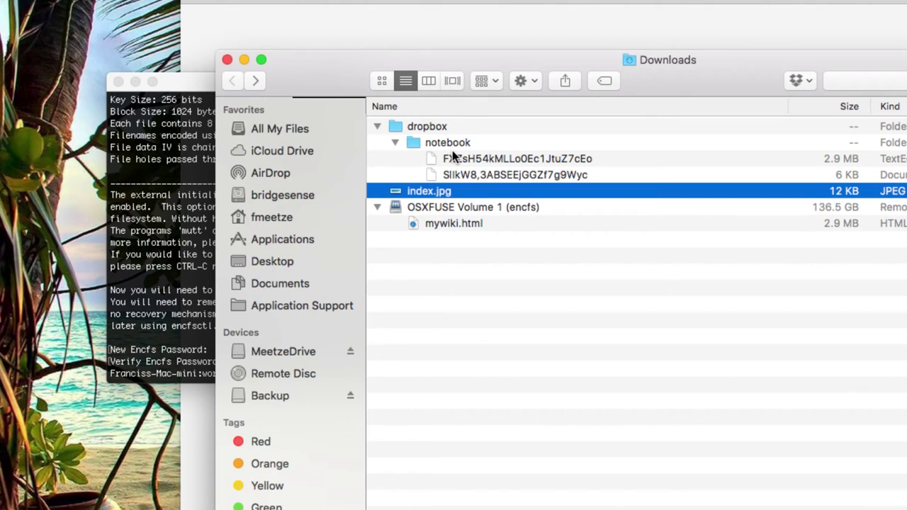
In Terminal, recall the encfs command that mounts dropbox/notebook on working, highlight it without running it, and shift the window aside.
left_click(190, 278)
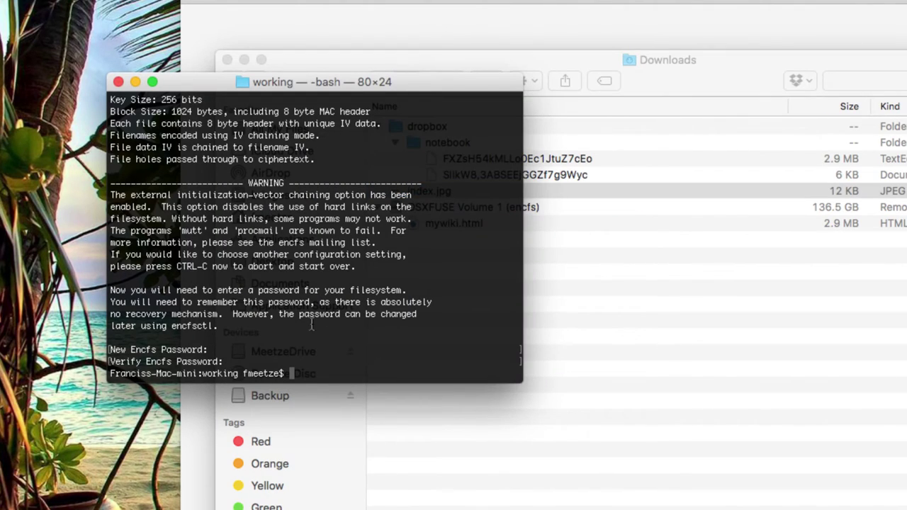
type("encfs /Users/fmeetze/Downloads/dropbox/notebook /Users/fmeetze/Downloads/working")
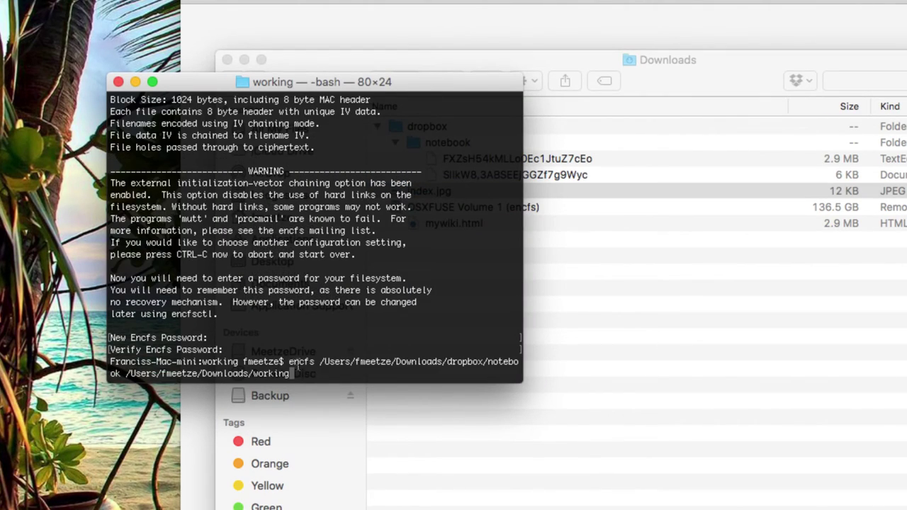
left_click_drag(289, 362, 297, 377)
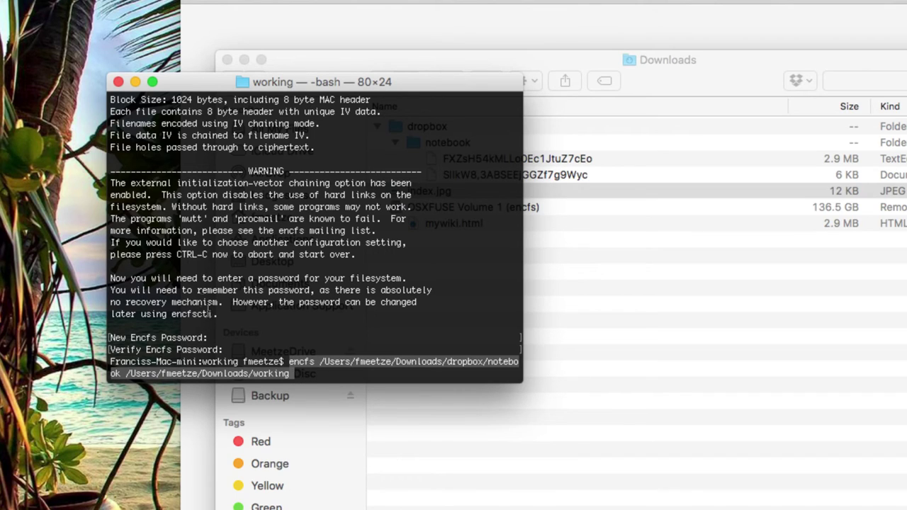
left_click_drag(433, 82, 368, 85)
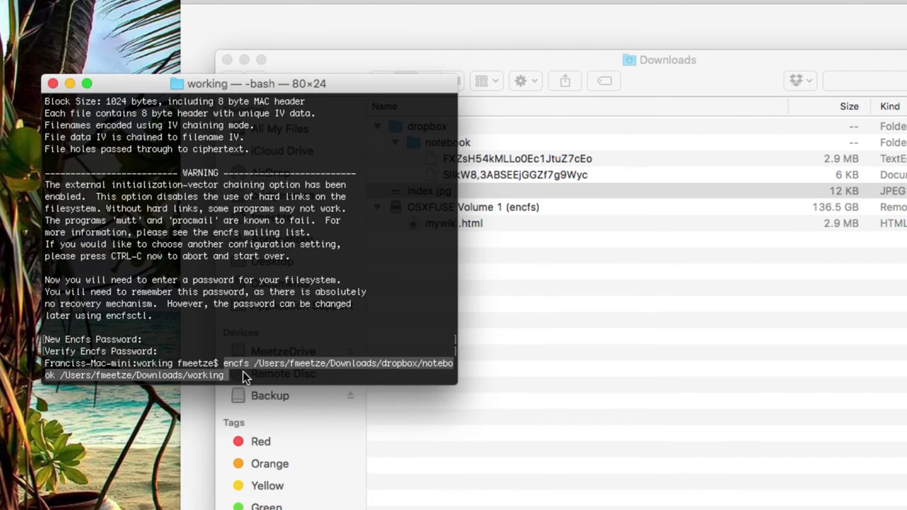
Open mywiki.html from OSXFUSE Volume 1 (encfs) in Firefox (41.0) and allow TiddlyFox to enable file saving for it.
left_click(525, 291)
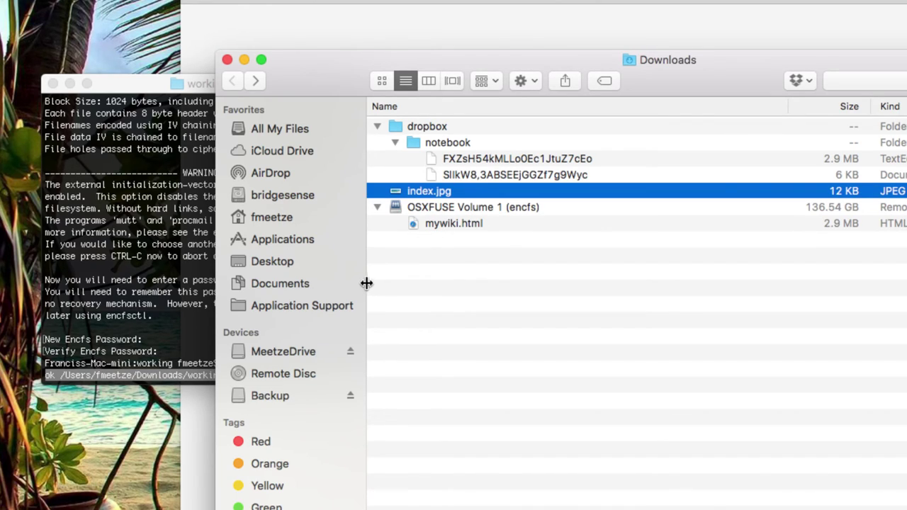
right_click(422, 223)
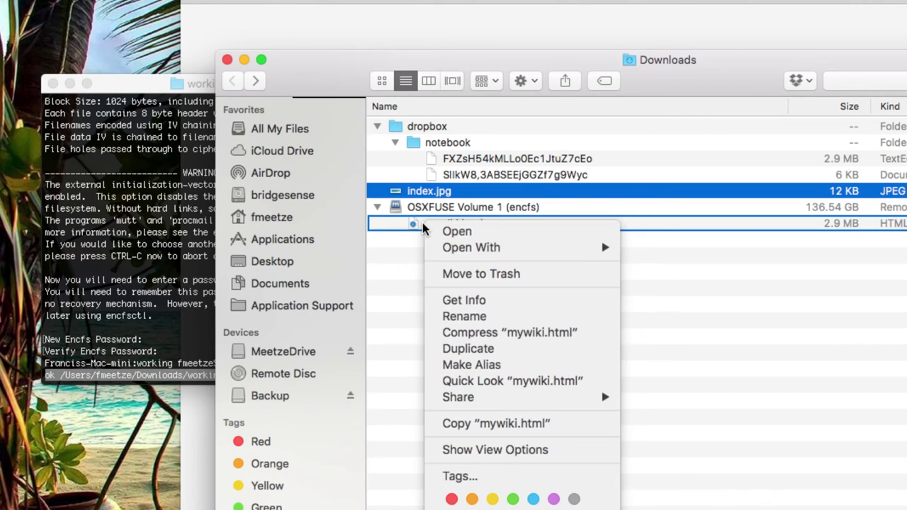
mouse_move(507, 247)
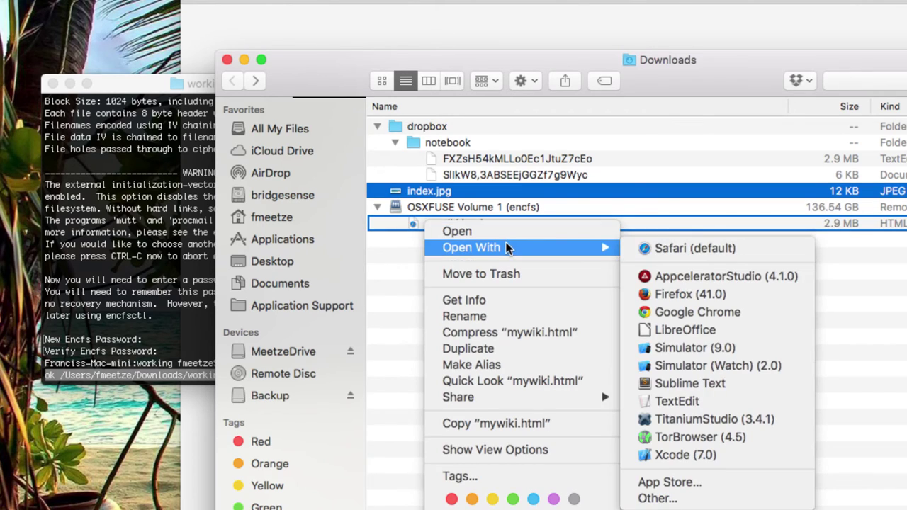
left_click(689, 298)
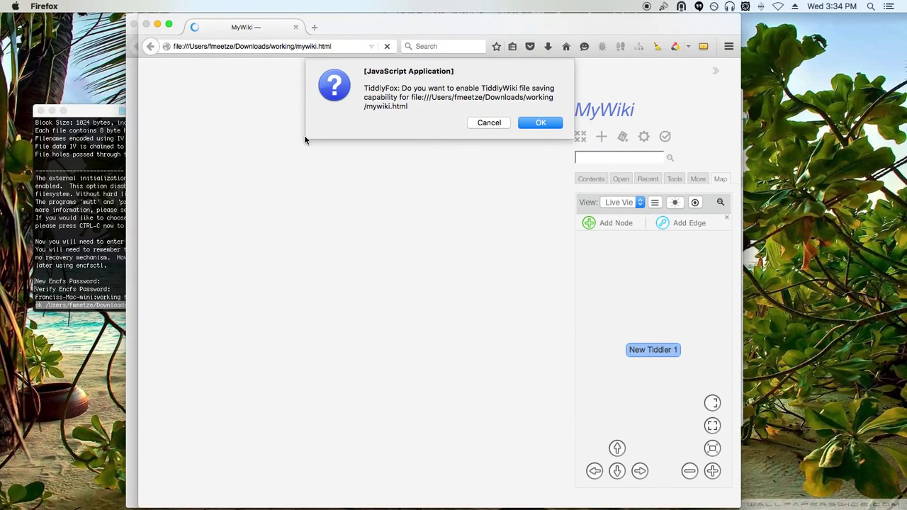
left_click(723, 109)
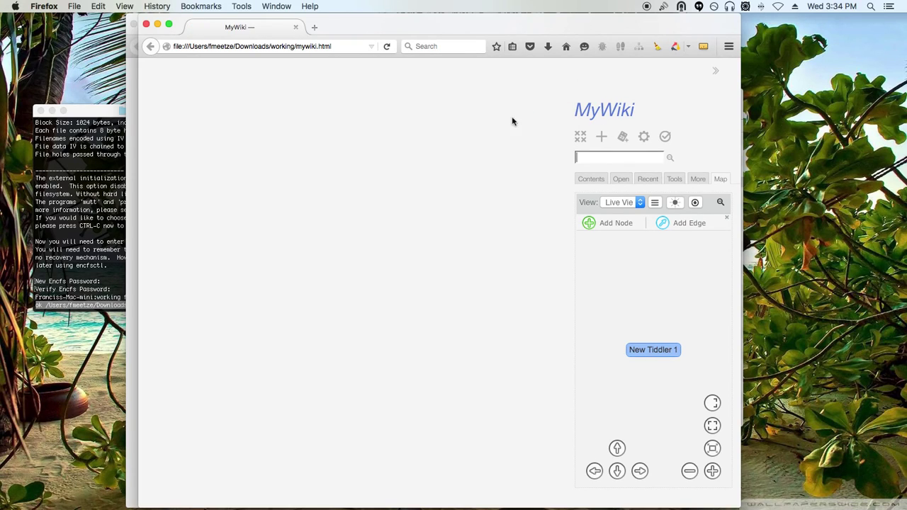
Show the wiki's table of contents, and shift the Firefox window aside to bring the Finder Downloads window forward.
left_click(580, 179)
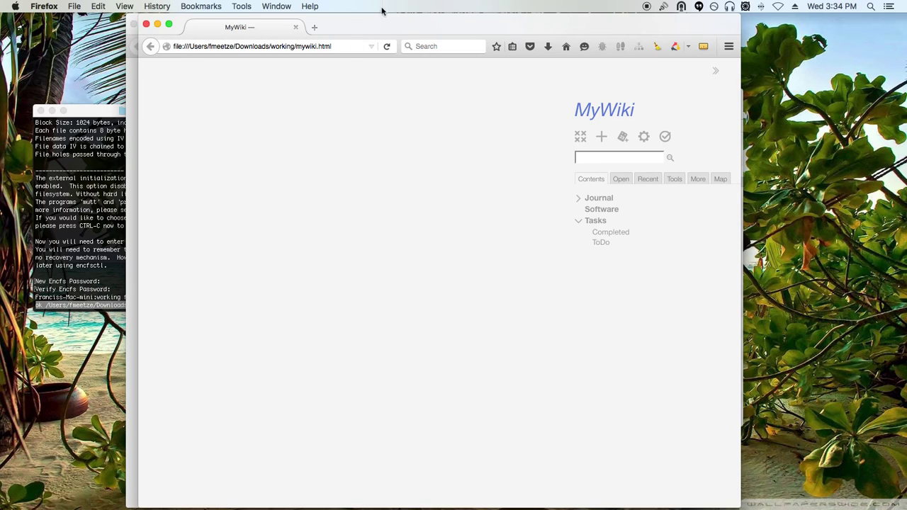
left_click_drag(380, 20, 422, 15)
left_click(135, 25)
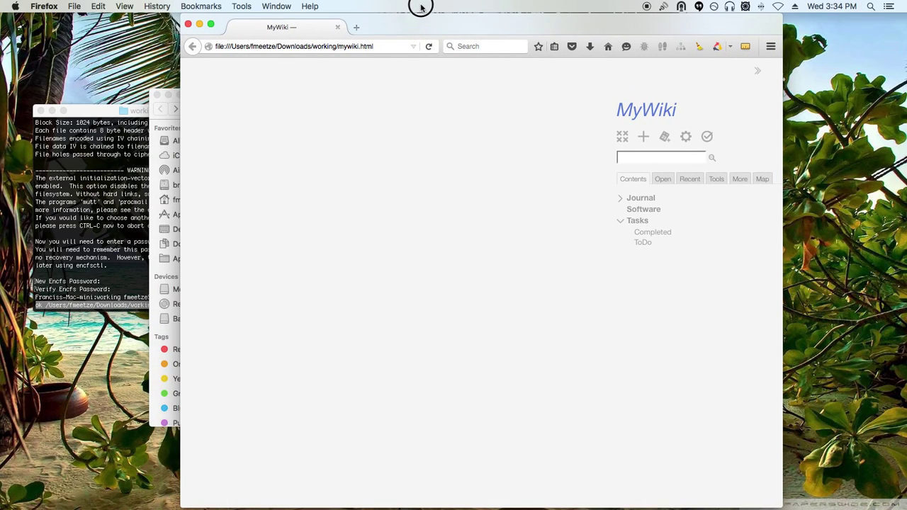
left_click(150, 118)
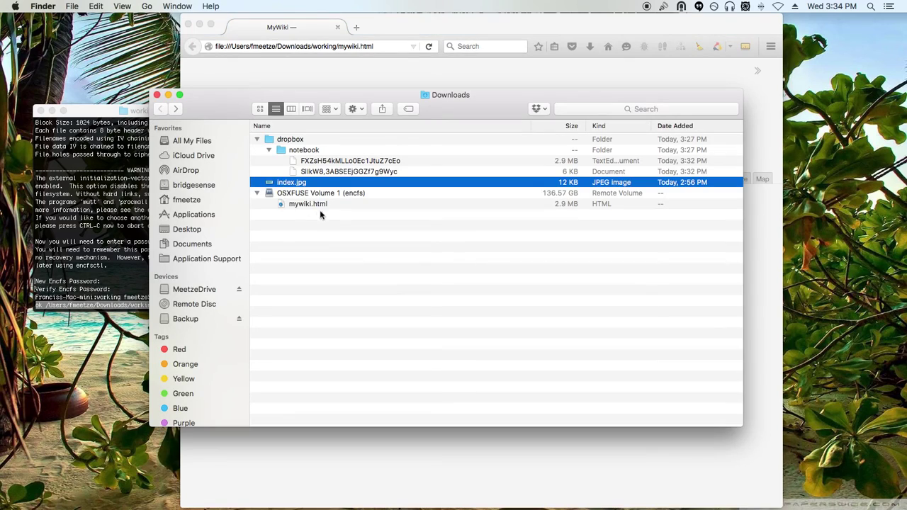